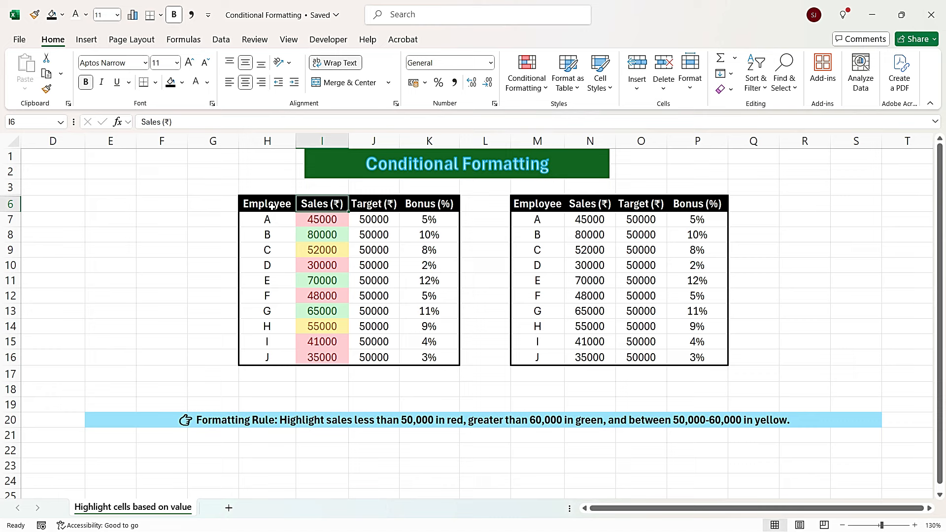
Highlight the unformatted table's Sales values in N7:N16 that are less than 50000 with Light Red Fill with Dark Red Text
{"action": "left_click_drag", "start_coordinate": [267, 205], "coordinate": [430, 353]}
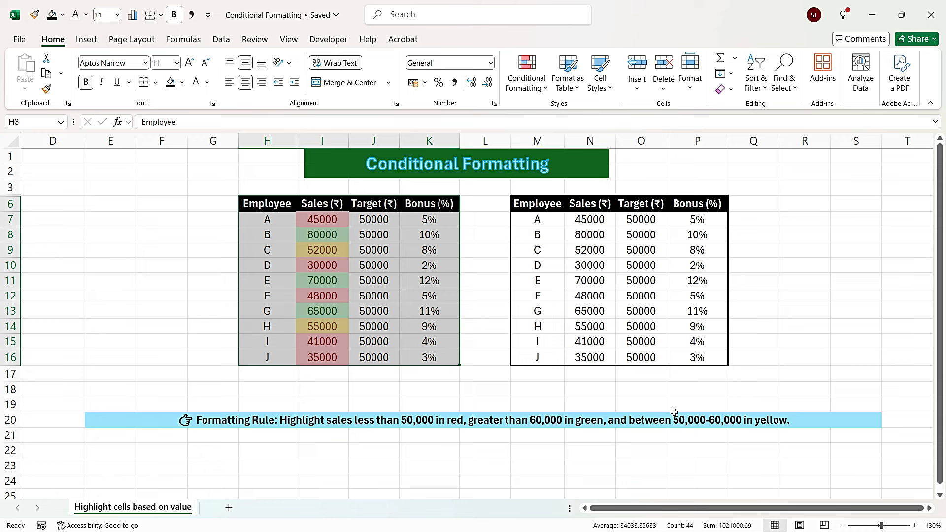
{"action": "left_click", "coordinate": [604, 220]}
{"action": "left_click_drag", "start_coordinate": [587, 218], "coordinate": [592, 345]}
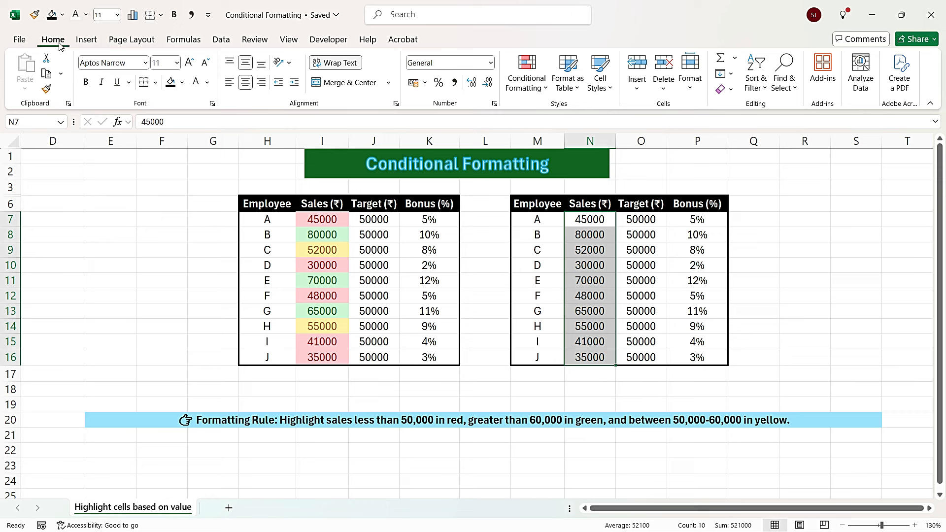
{"action": "left_click", "coordinate": [531, 90]}
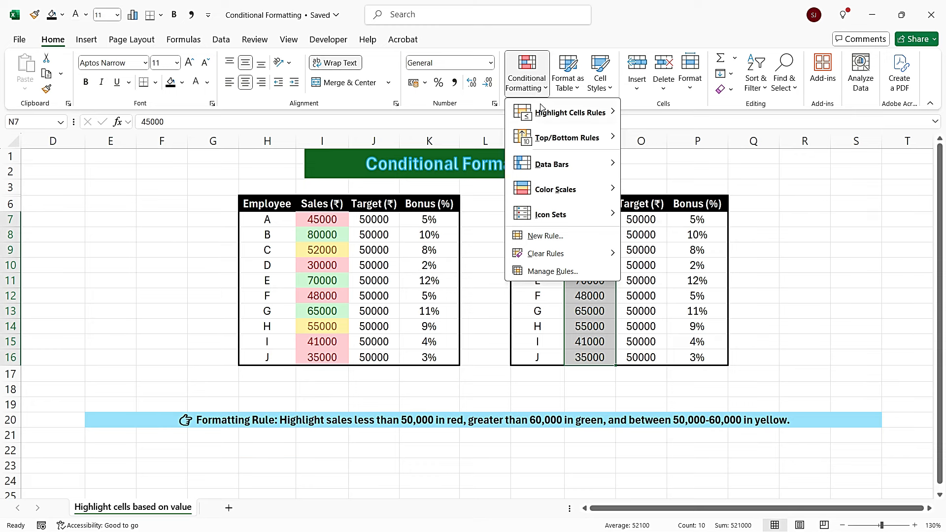
{"action": "mouse_move", "coordinate": [550, 118]}
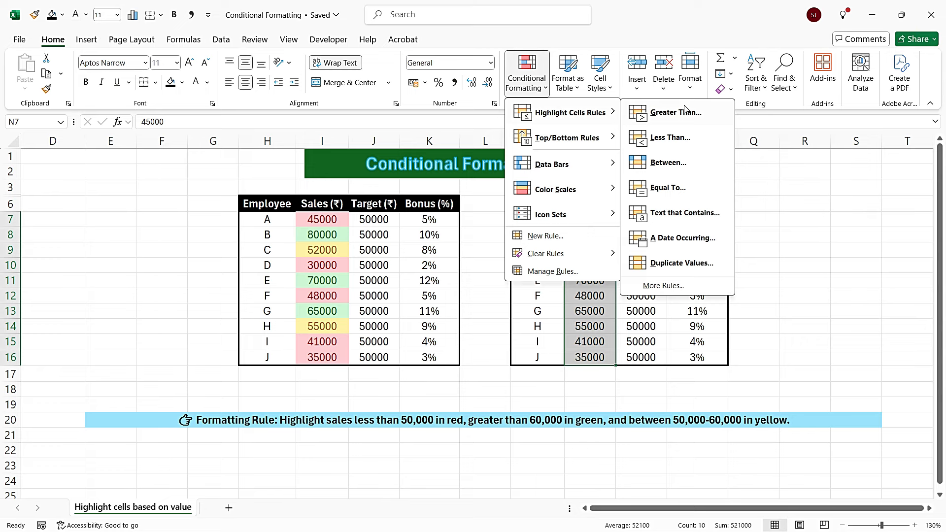
{"action": "left_click", "coordinate": [684, 140]}
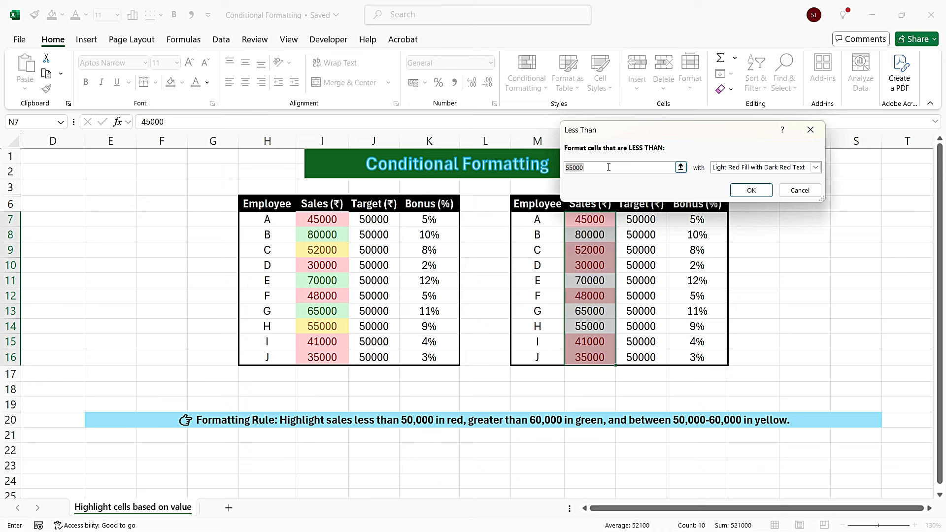
{"action": "key", "text": "BackSpace"}
{"action": "type", "text": "50000"}
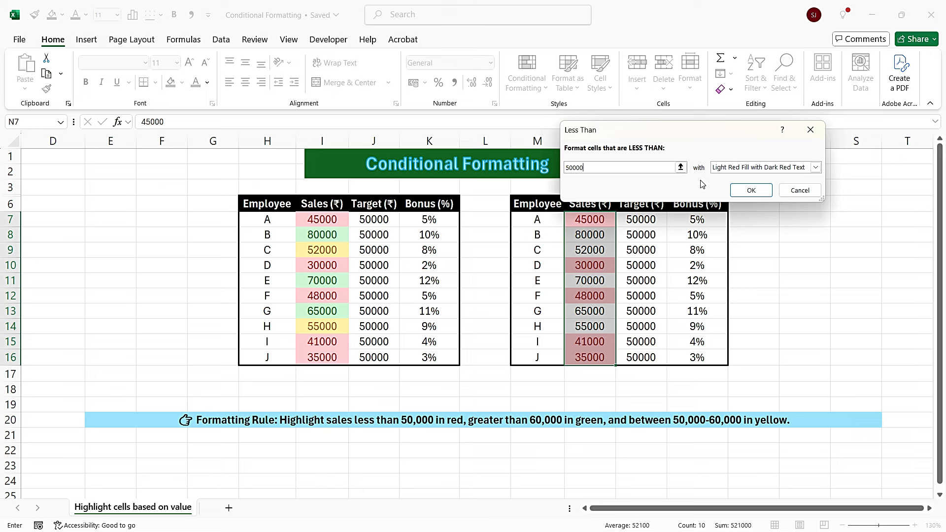
{"action": "left_click", "coordinate": [749, 191]}
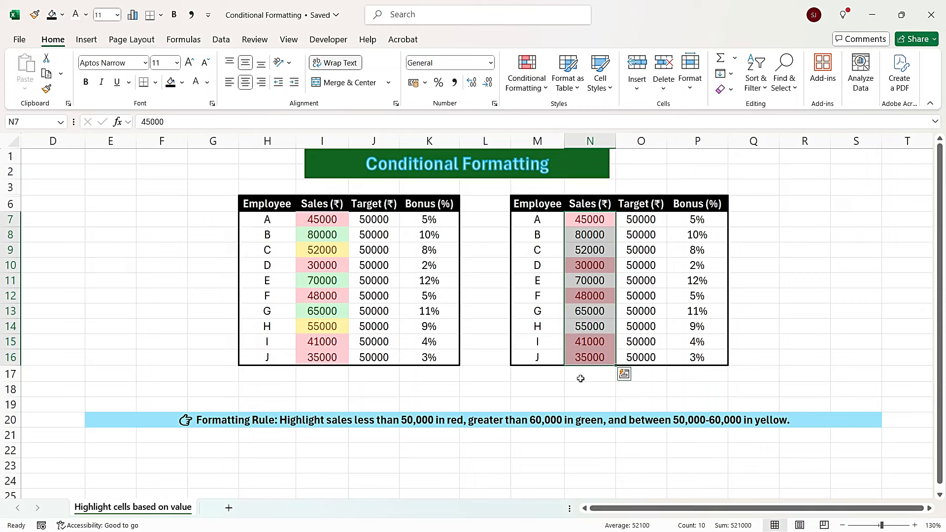
Add a Greater Than rule to N7:N16 that formats sales above 60000 with Green Fill with Dark Green Text
{"action": "left_click", "coordinate": [541, 77]}
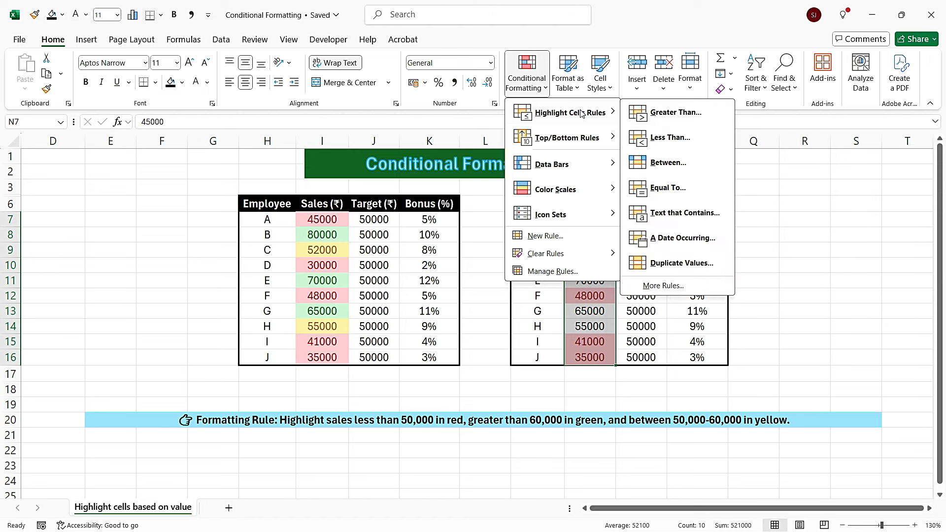
{"action": "left_click", "coordinate": [668, 117]}
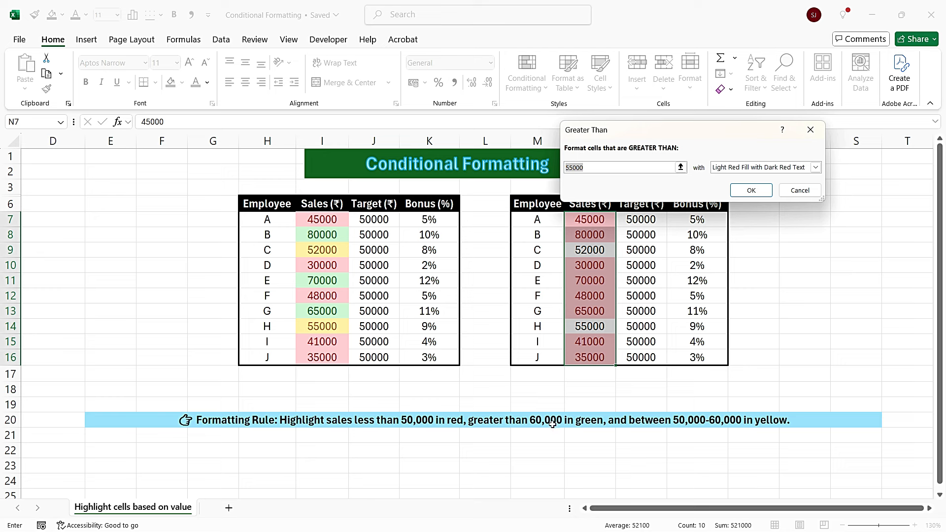
{"action": "left_click", "coordinate": [592, 168]}
{"action": "left_click_drag", "start_coordinate": [592, 168], "coordinate": [553, 168]}
{"action": "key", "text": "BackSpace"}
{"action": "type", "text": "600"}
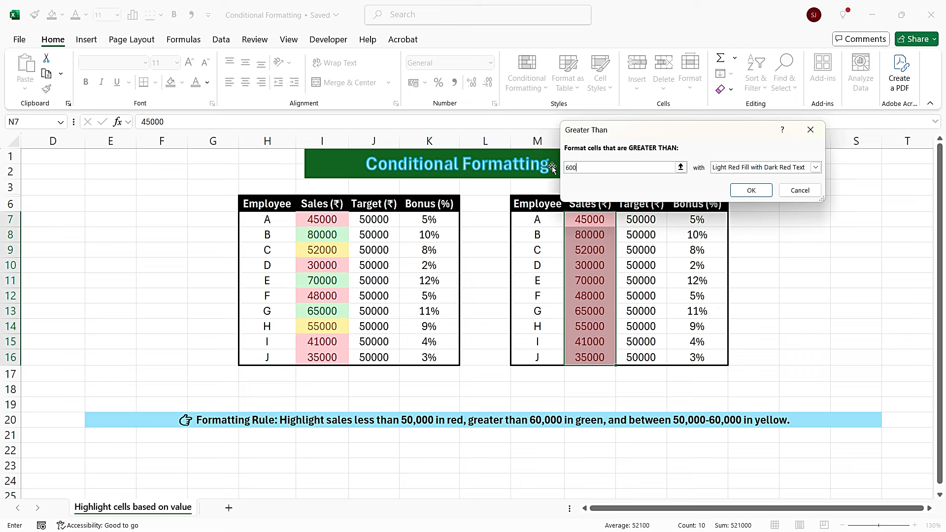
{"action": "type", "text": "00"}
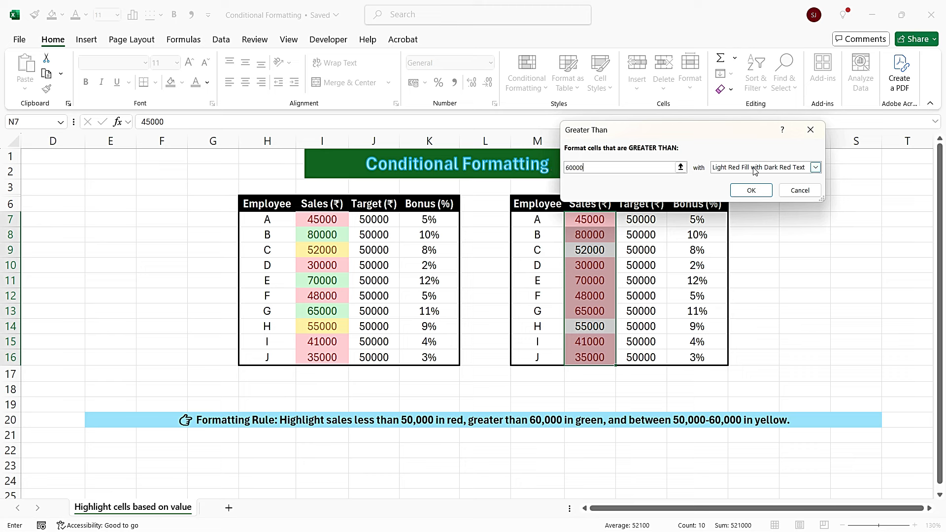
{"action": "left_click", "coordinate": [815, 167]}
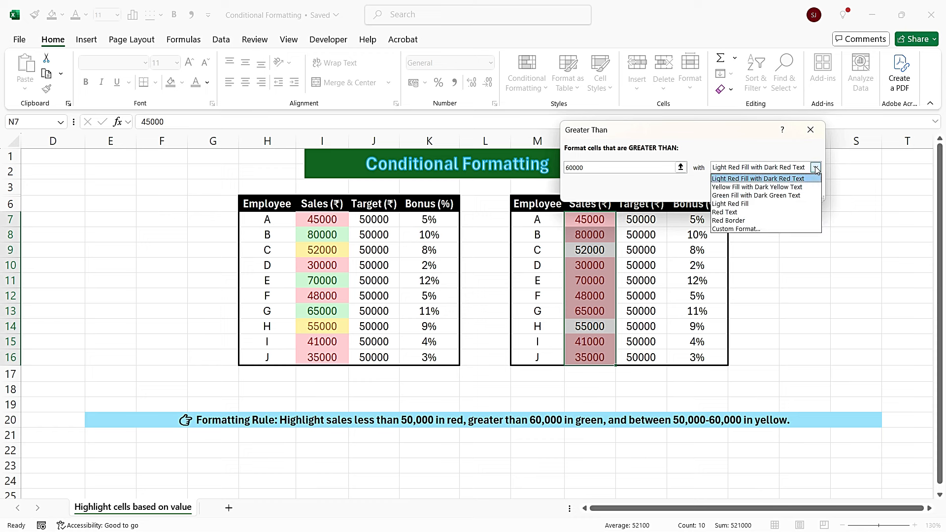
{"action": "left_click", "coordinate": [774, 196]}
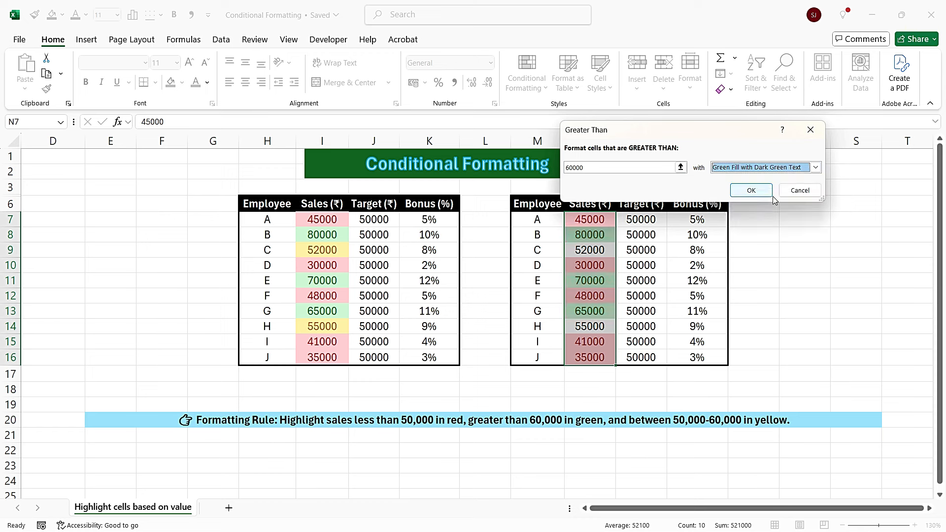
{"action": "left_click", "coordinate": [746, 190]}
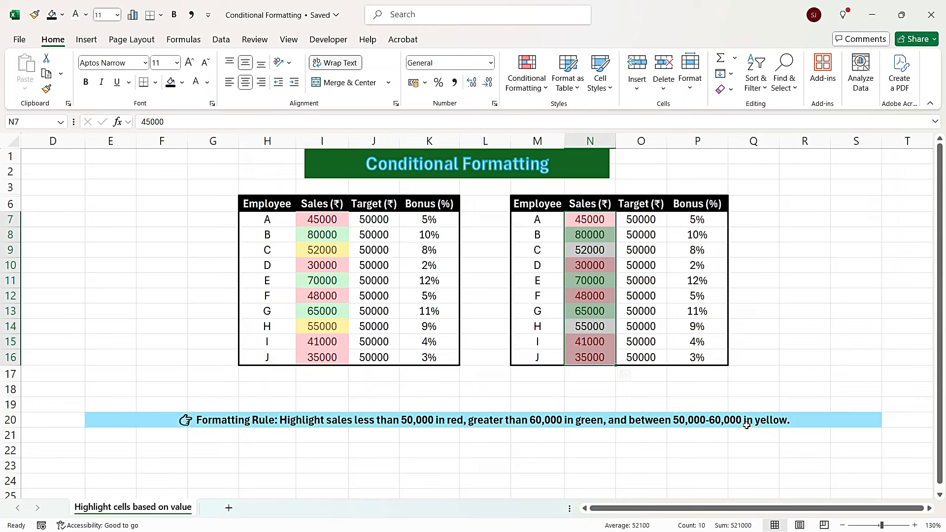
Add a Between rule to N7:N16 that formats sales from 50000 to 60000 with Yellow Fill with Dark Yellow Text
{"action": "left_click", "coordinate": [524, 90]}
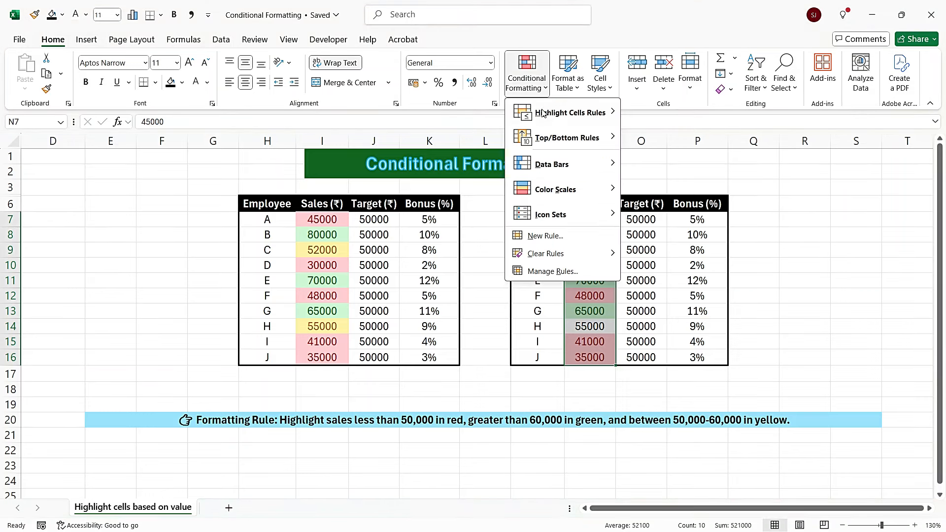
{"action": "mouse_move", "coordinate": [553, 118]}
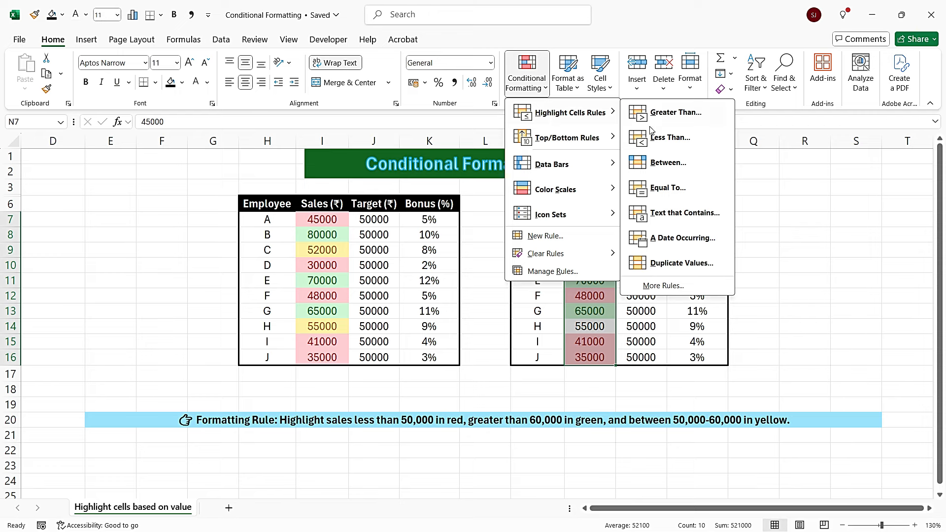
{"action": "left_click", "coordinate": [671, 163]}
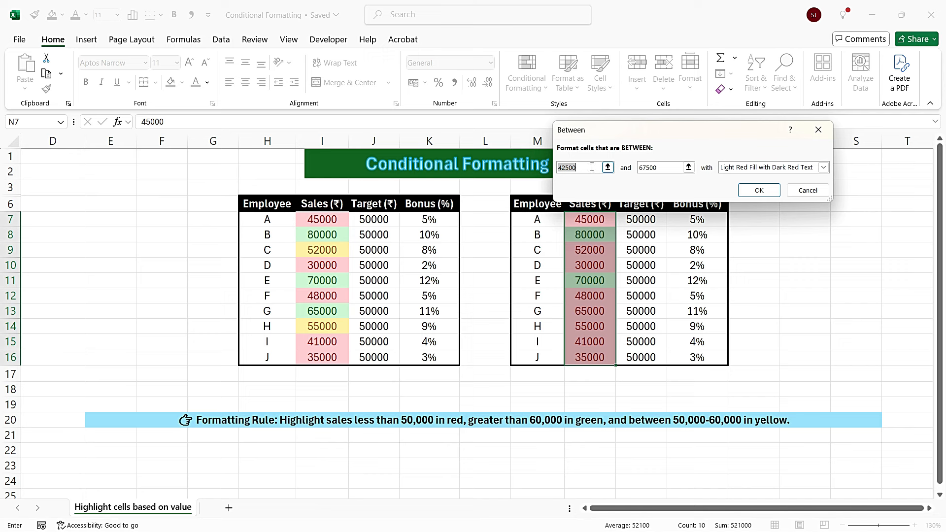
{"action": "key", "text": "BackSpace"}
{"action": "double_click", "coordinate": [657, 167]}
{"action": "type", "text": "60000"}
{"action": "left_click", "coordinate": [823, 167]}
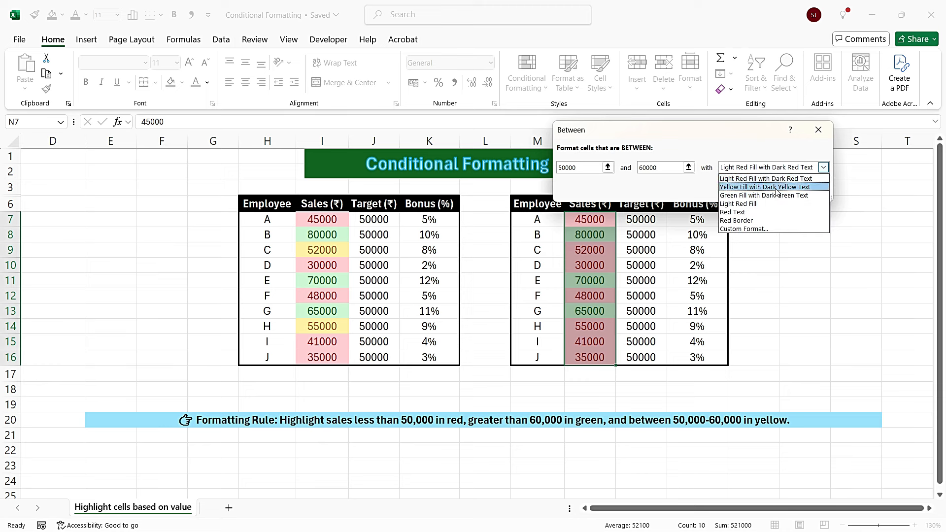
{"action": "left_click", "coordinate": [807, 189]}
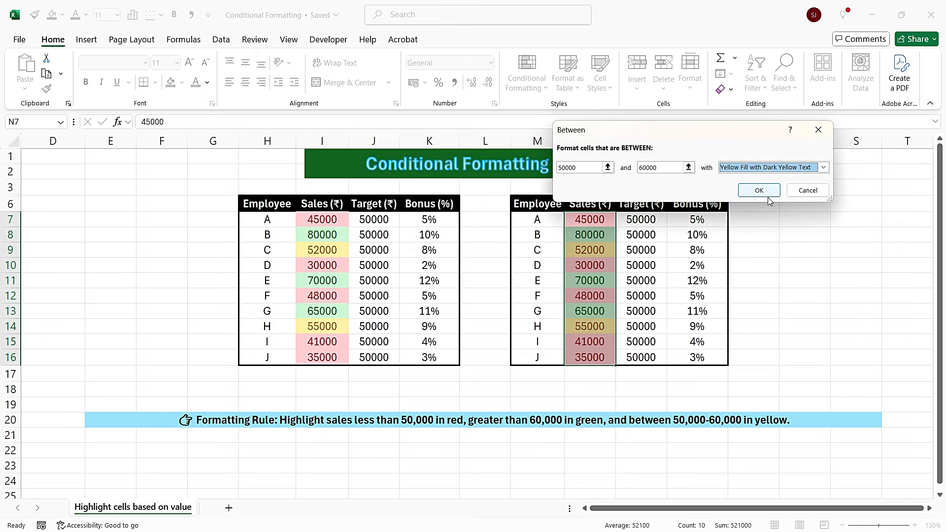
{"action": "left_click", "coordinate": [759, 191]}
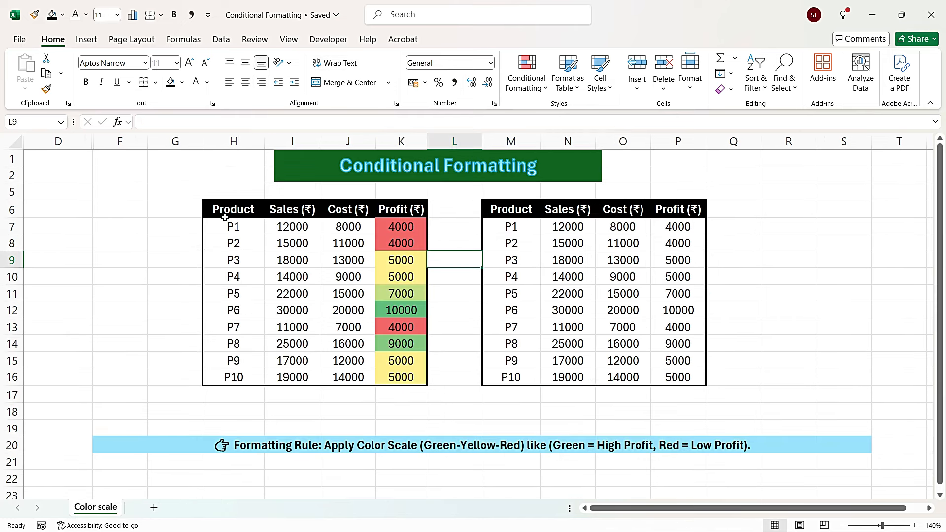
Apply the Green-Yellow-Red color scale to the unformatted product table's Profit values in P7:P16
{"action": "left_click_drag", "start_coordinate": [228, 210], "coordinate": [404, 379]}
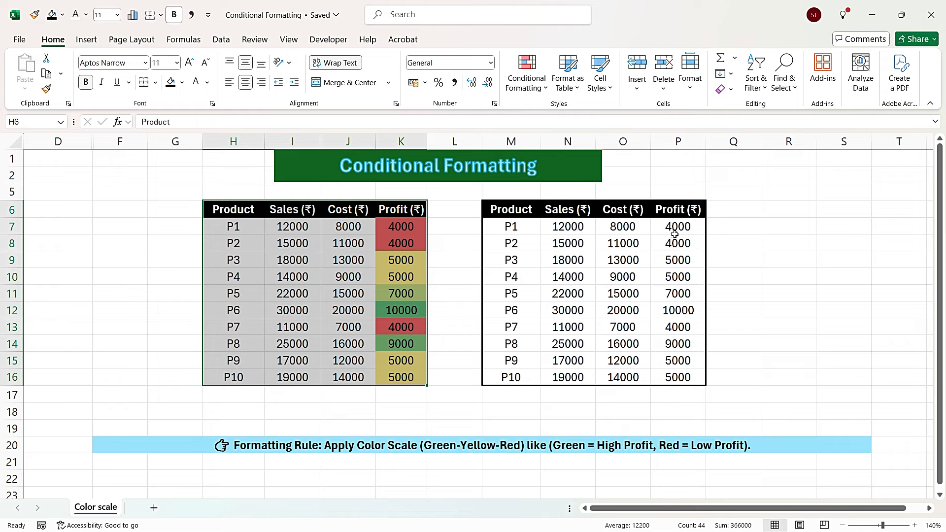
{"action": "left_click_drag", "start_coordinate": [674, 234], "coordinate": [673, 374]}
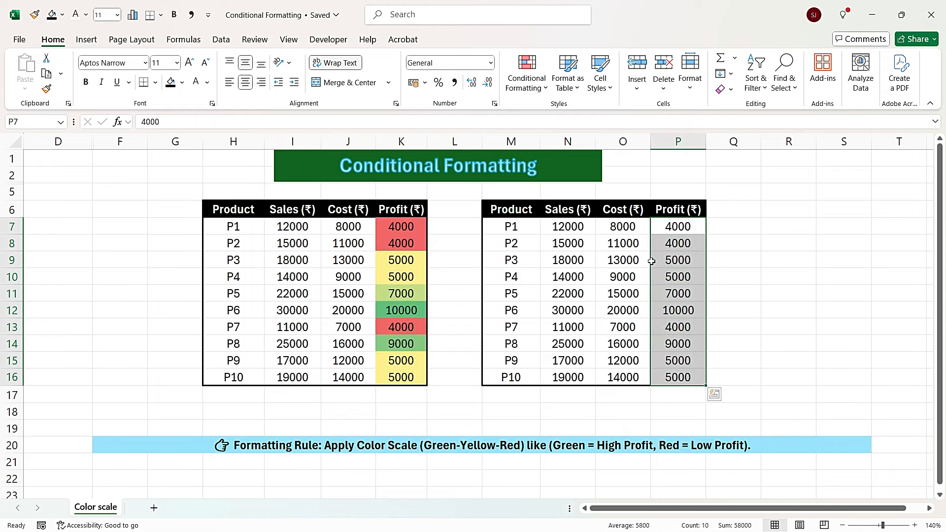
{"action": "left_click", "coordinate": [538, 87]}
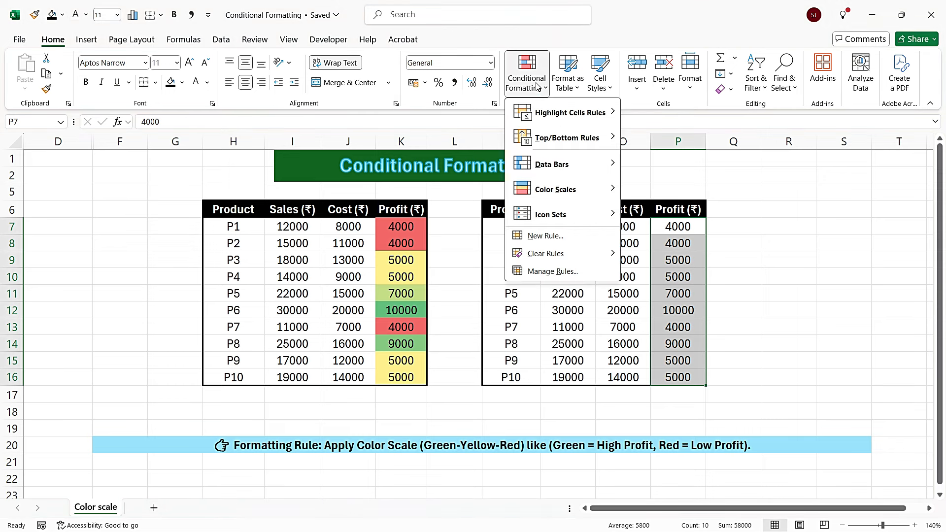
{"action": "mouse_move", "coordinate": [580, 193]}
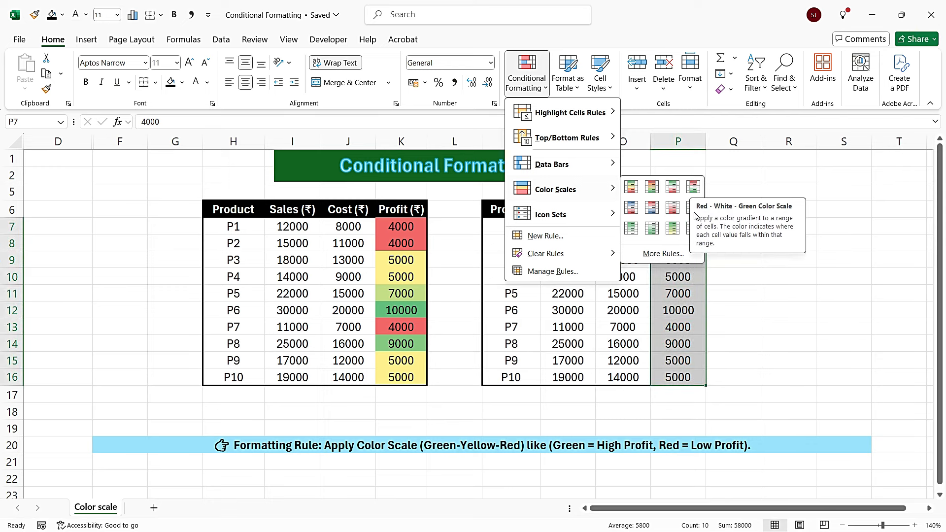
{"action": "left_click", "coordinate": [631, 187]}
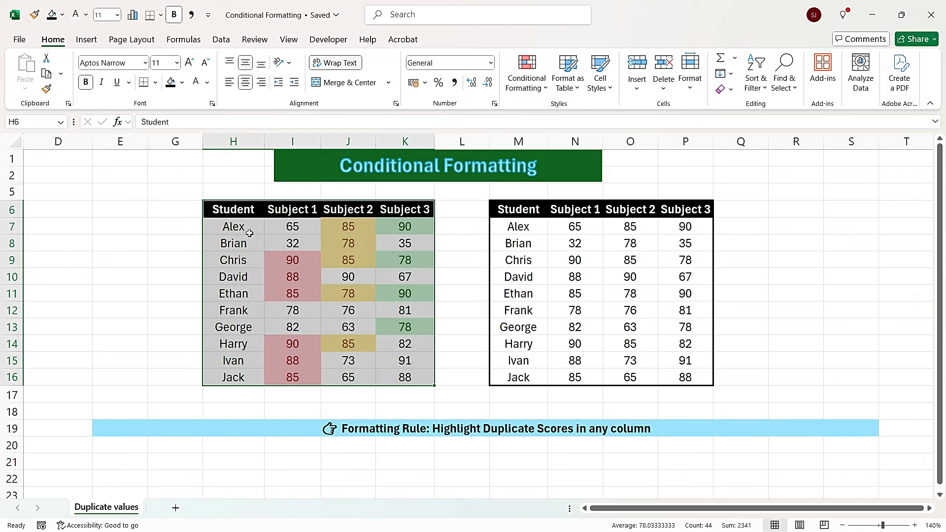
{"action": "left_click_drag", "start_coordinate": [240, 212], "coordinate": [412, 374]}
{"action": "left_click_drag", "start_coordinate": [296, 229], "coordinate": [305, 377]}
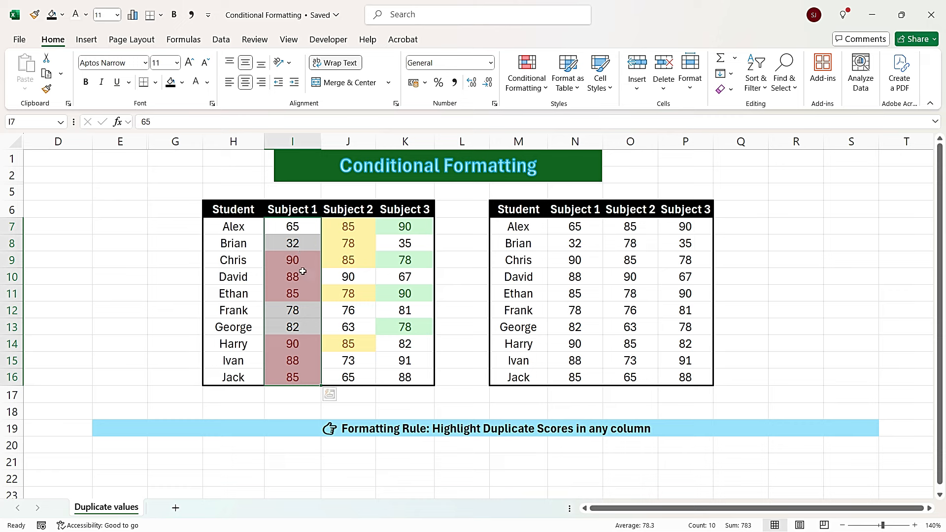
{"action": "left_click_drag", "start_coordinate": [347, 228], "coordinate": [354, 372]}
{"action": "left_click_drag", "start_coordinate": [404, 226], "coordinate": [407, 375]}
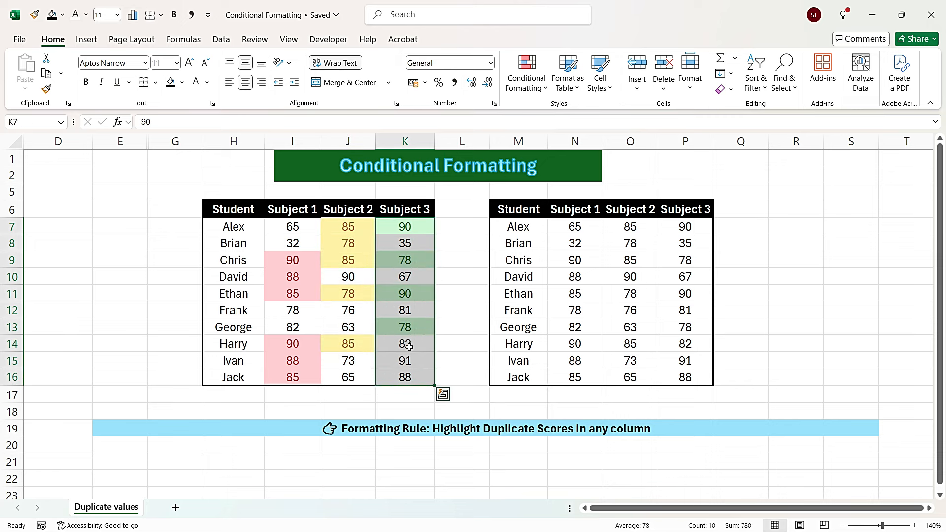
Highlight duplicate Subject 1 scores in N7:N16 of the unformatted student table with Light Red Fill with Dark Red Text
{"action": "left_click_drag", "start_coordinate": [589, 231], "coordinate": [588, 377]}
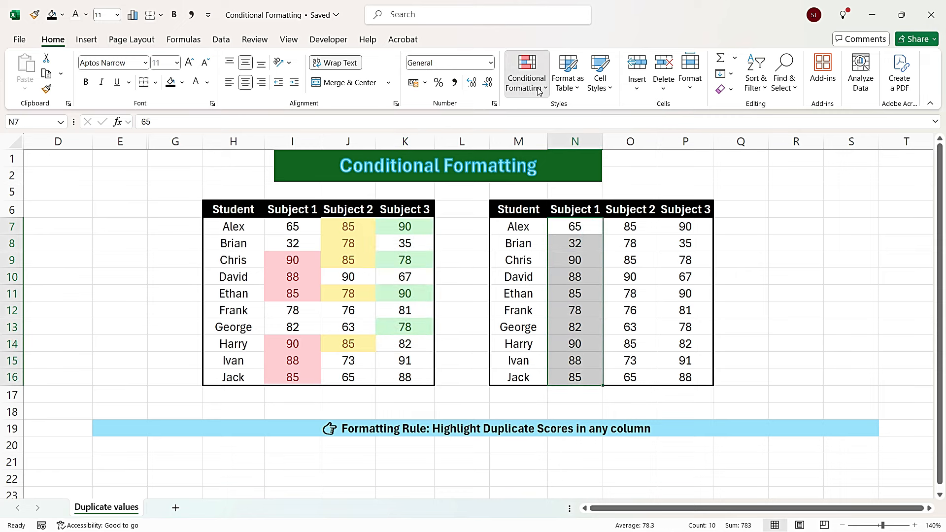
{"action": "left_click", "coordinate": [539, 91]}
{"action": "mouse_move", "coordinate": [554, 107]}
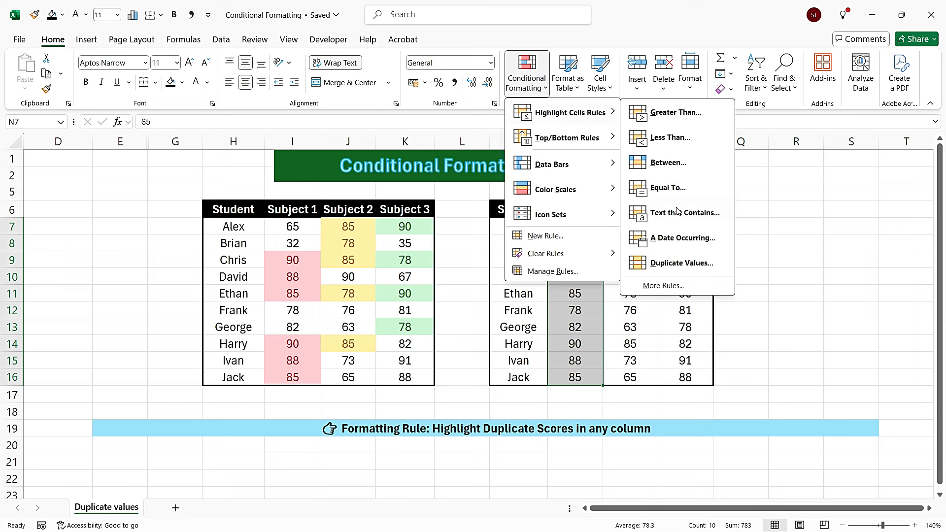
{"action": "left_click", "coordinate": [697, 268]}
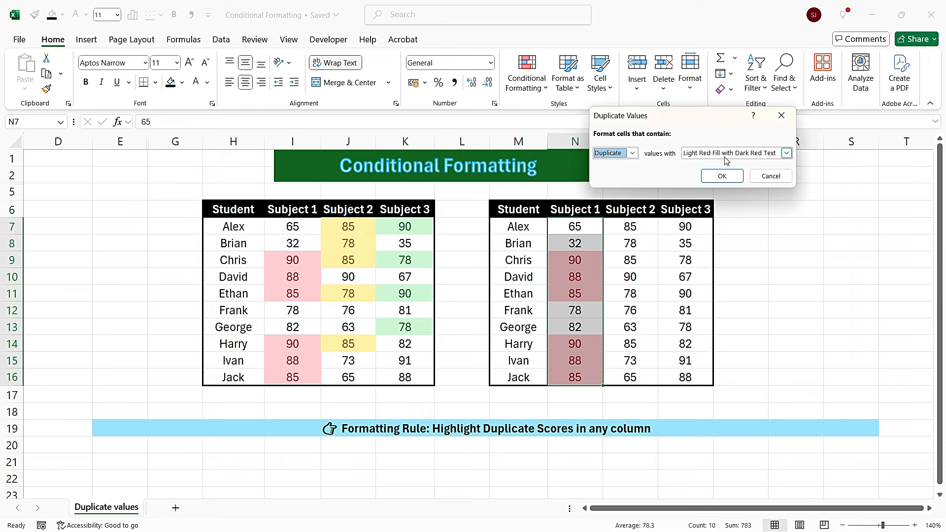
{"action": "left_click", "coordinate": [722, 176]}
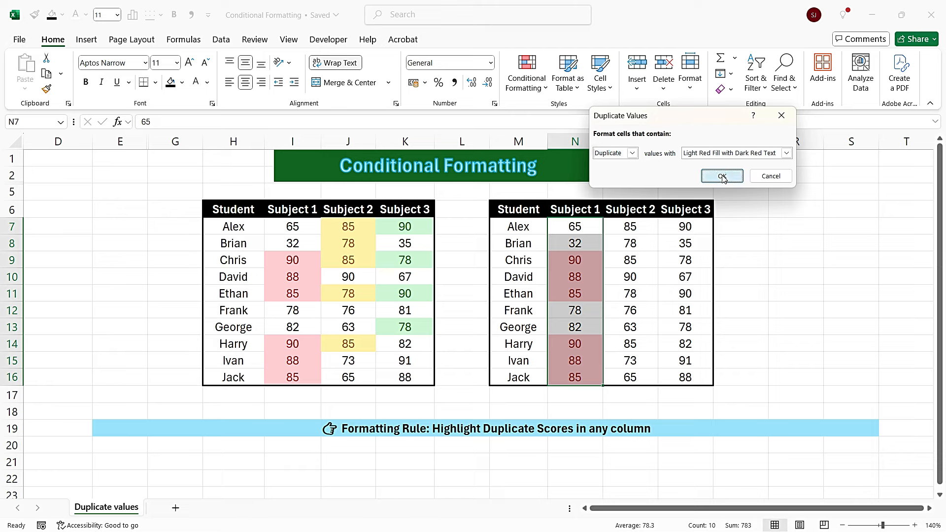
Highlight duplicate Subject 2 scores in O7:O16 of the unformatted student table with Yellow Fill with Dark Yellow Text
{"action": "left_click_drag", "start_coordinate": [635, 226], "coordinate": [636, 375]}
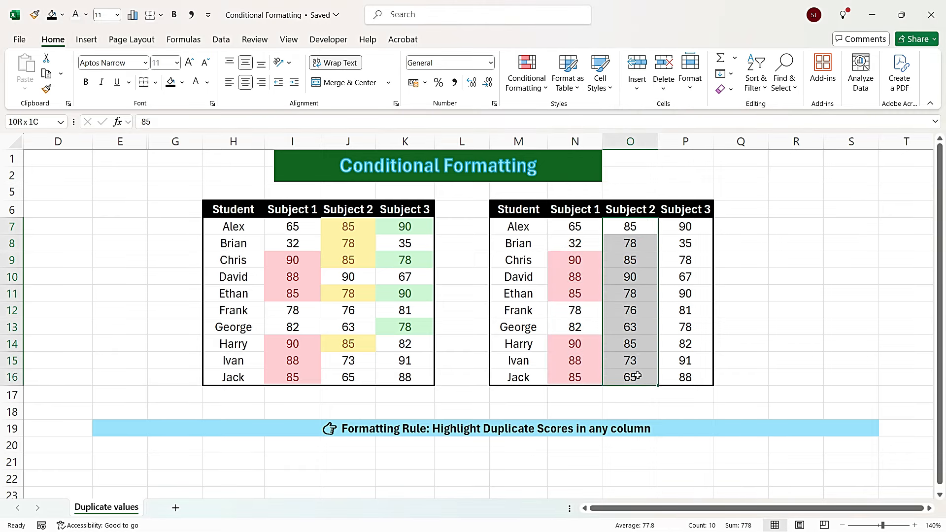
{"action": "left_click", "coordinate": [528, 88]}
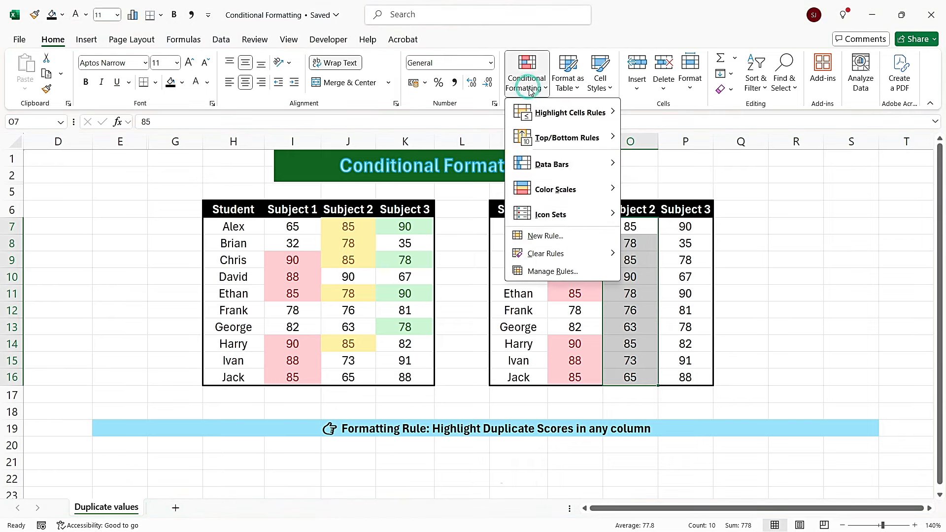
{"action": "mouse_move", "coordinate": [585, 116]}
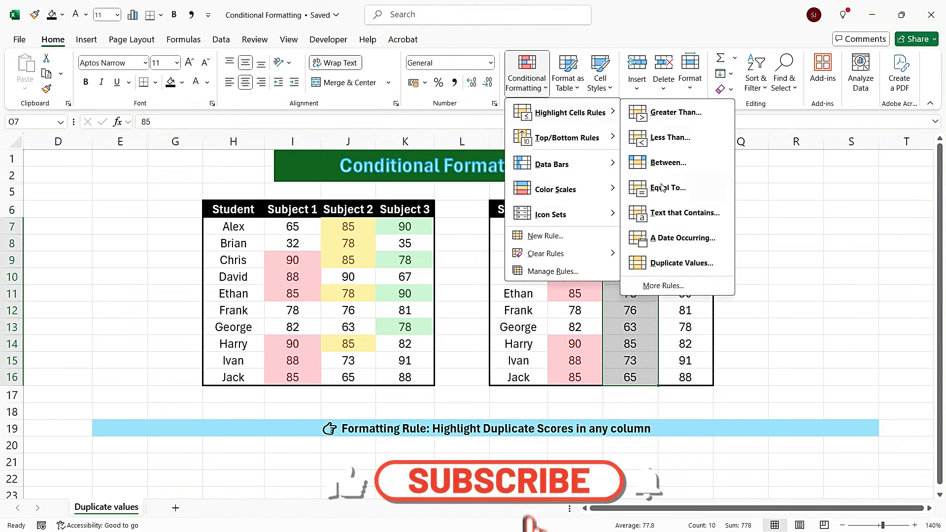
{"action": "left_click", "coordinate": [675, 264]}
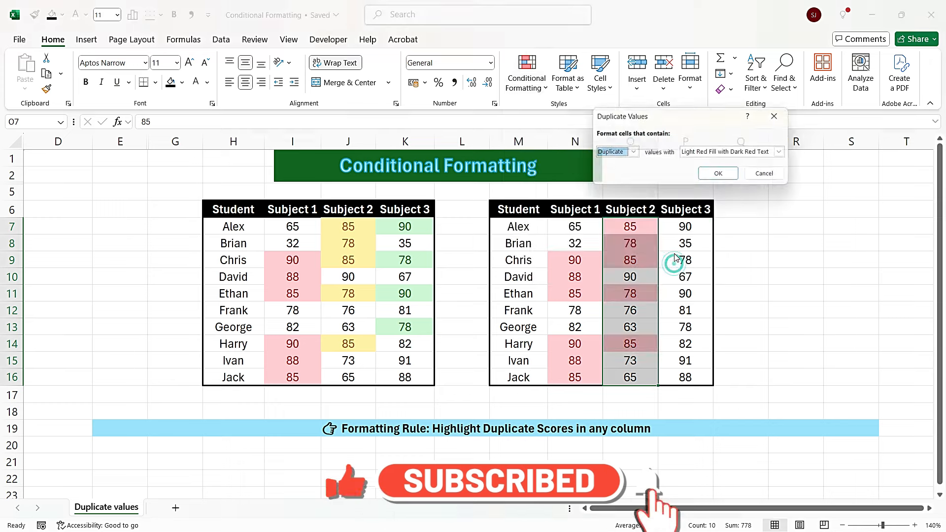
{"action": "left_click", "coordinate": [725, 155]}
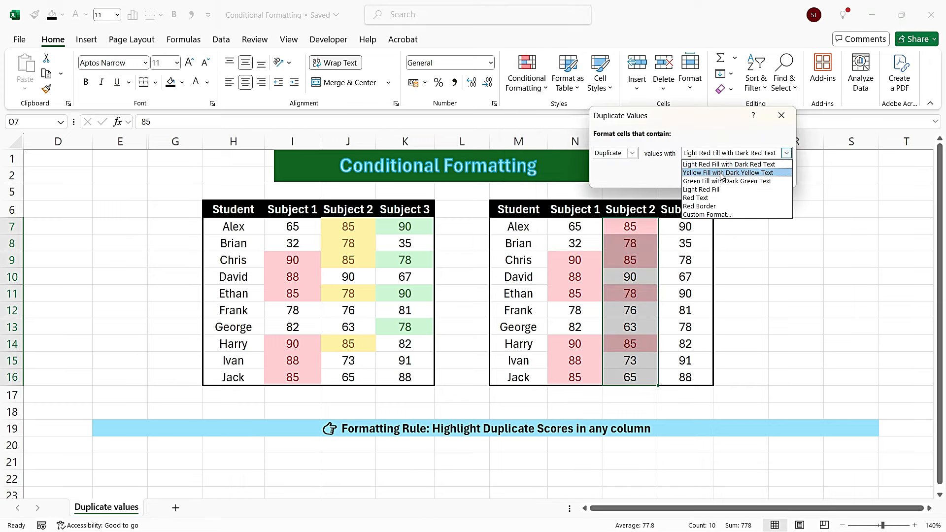
{"action": "left_click", "coordinate": [722, 174]}
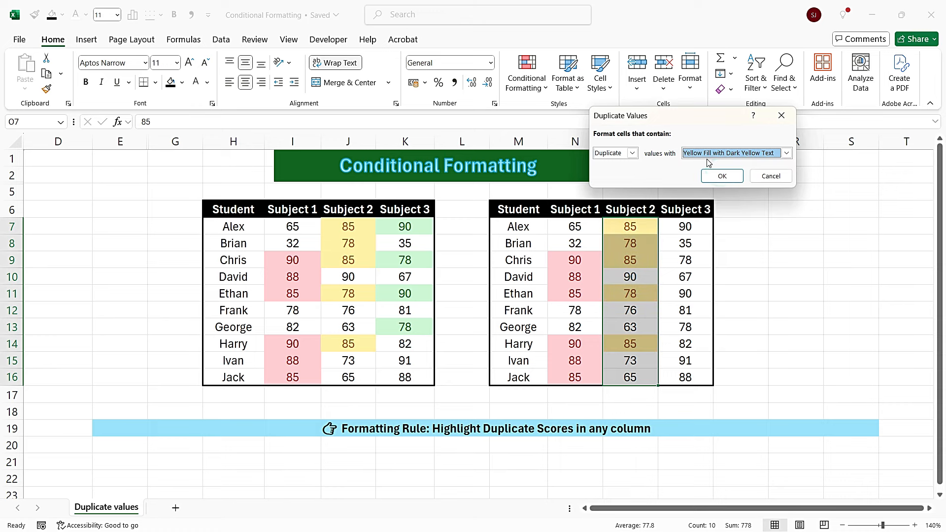
{"action": "left_click", "coordinate": [720, 177]}
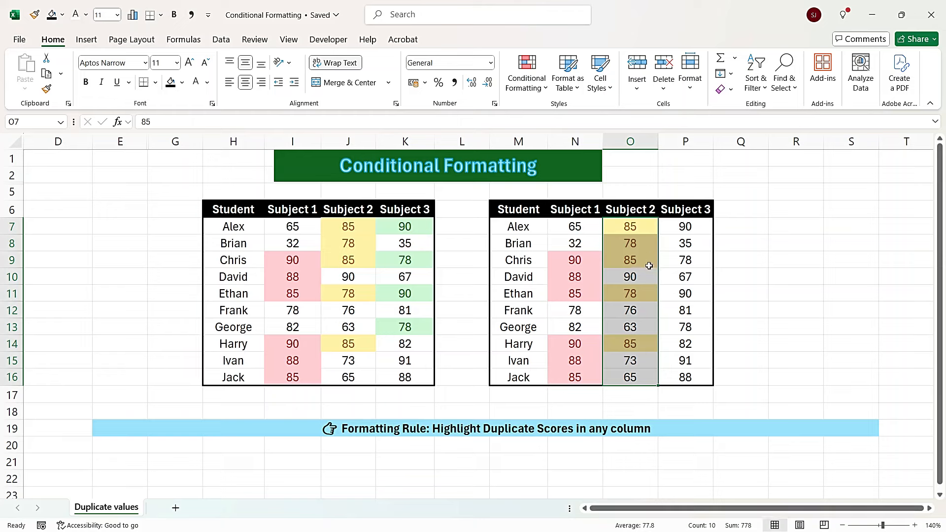
Highlight duplicate Subject 3 scores in P7:P16 of the unformatted student table with Green Fill with Dark Green Text
{"action": "left_click_drag", "start_coordinate": [688, 226], "coordinate": [681, 379]}
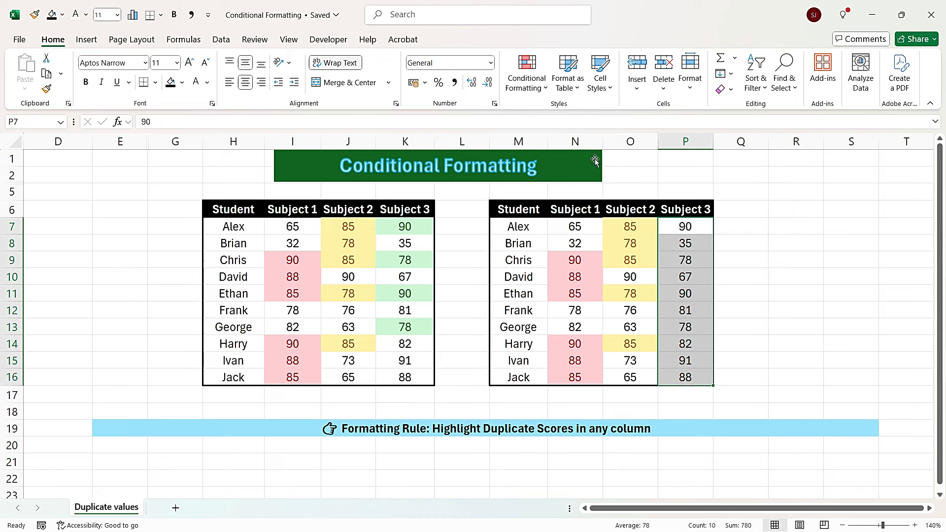
{"action": "left_click", "coordinate": [520, 93]}
{"action": "mouse_move", "coordinate": [559, 117]}
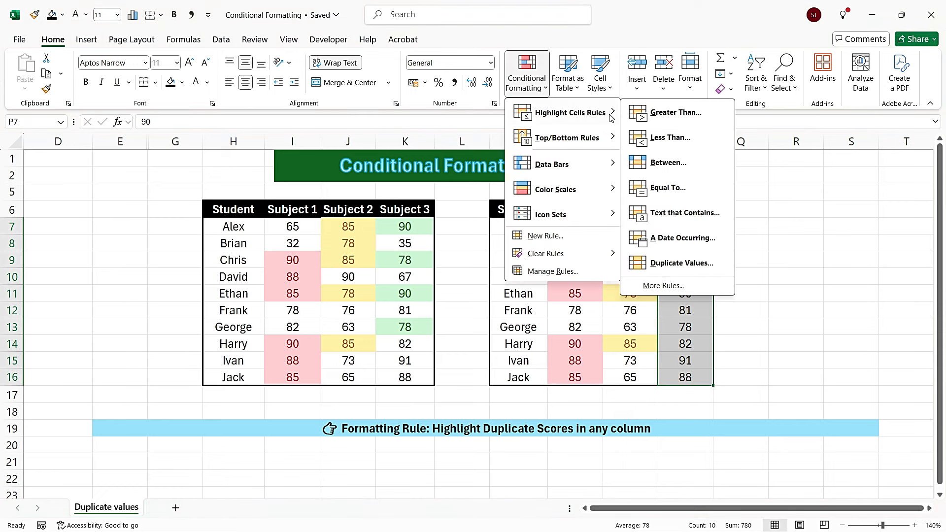
{"action": "left_click", "coordinate": [674, 264]}
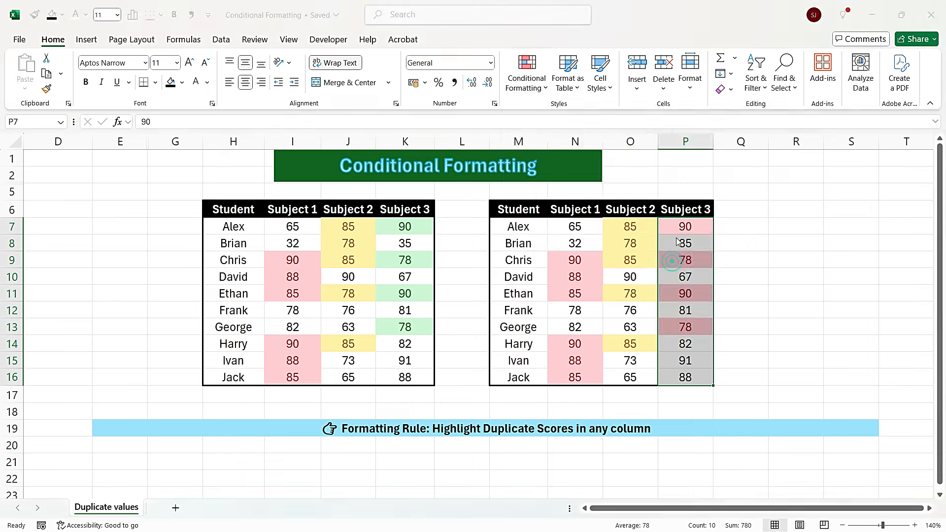
{"action": "left_click", "coordinate": [707, 157]}
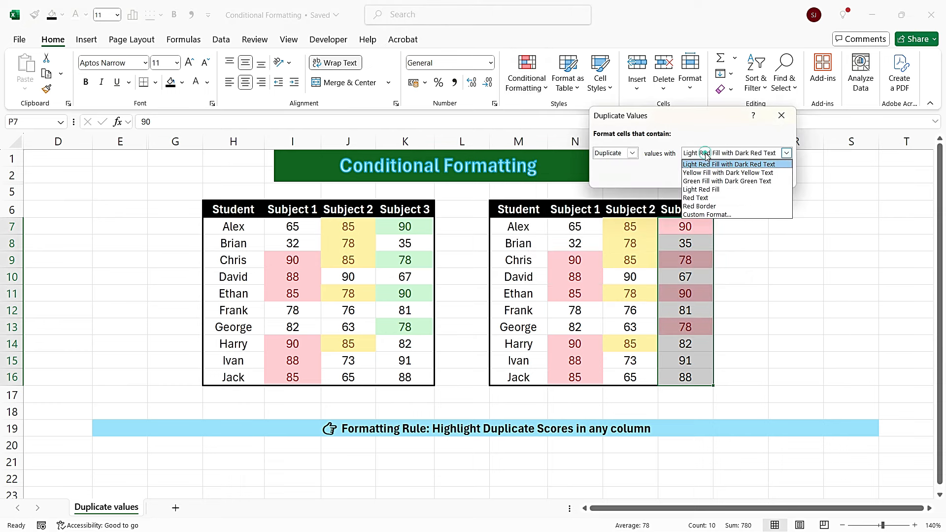
{"action": "left_click", "coordinate": [709, 182]}
{"action": "left_click", "coordinate": [715, 179]}
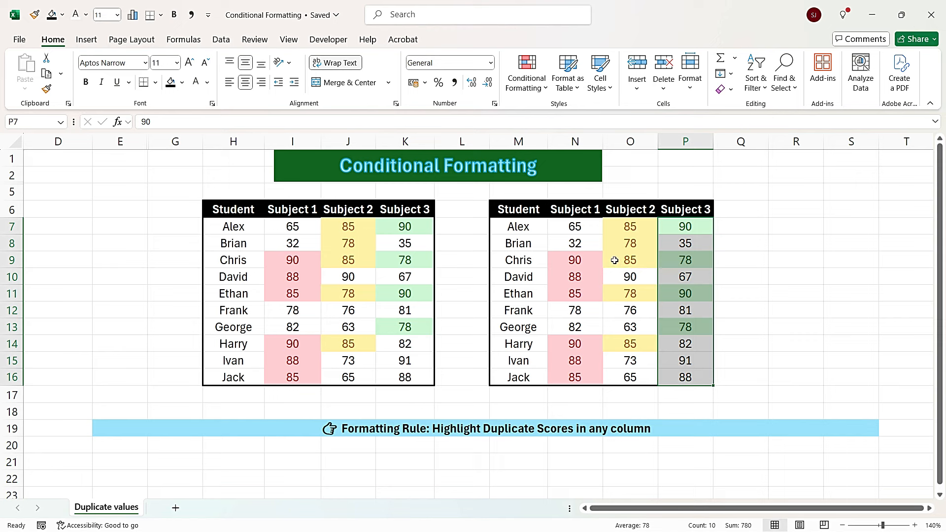
{"action": "left_click", "coordinate": [739, 242]}
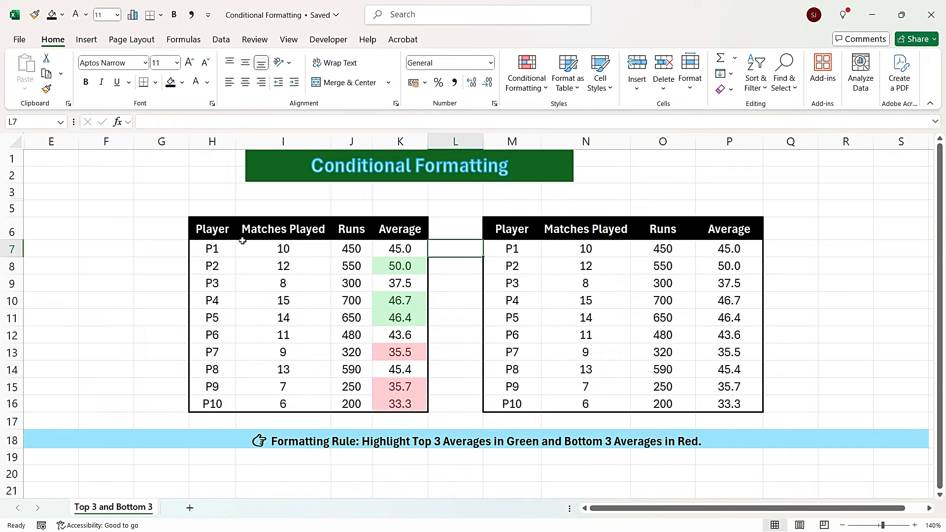
Add a Top 10 Items rule to the unformatted player table's averages in P7:P16, limited to the top 3 with Green Fill with Dark Green Text
{"action": "left_click_drag", "start_coordinate": [222, 256], "coordinate": [387, 400]}
{"action": "left_click_drag", "start_coordinate": [406, 250], "coordinate": [410, 404]}
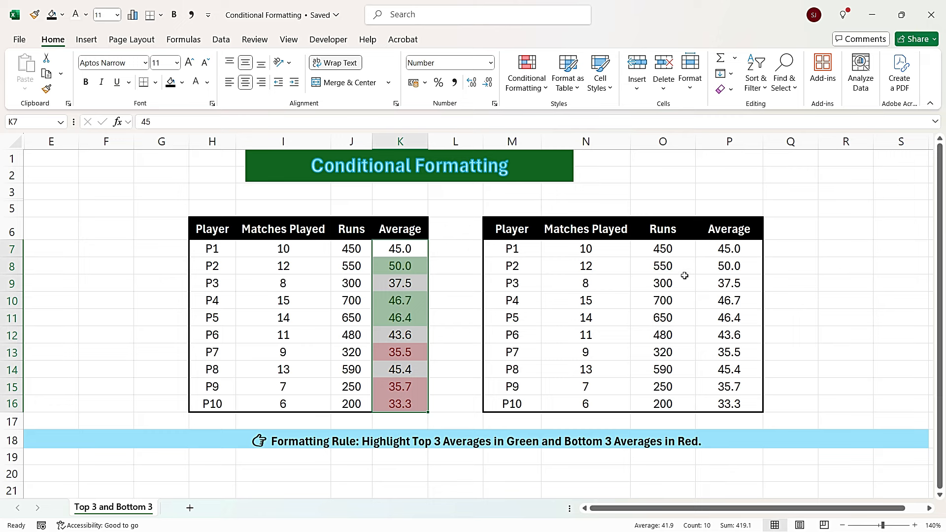
{"action": "left_click_drag", "start_coordinate": [736, 249], "coordinate": [749, 404]}
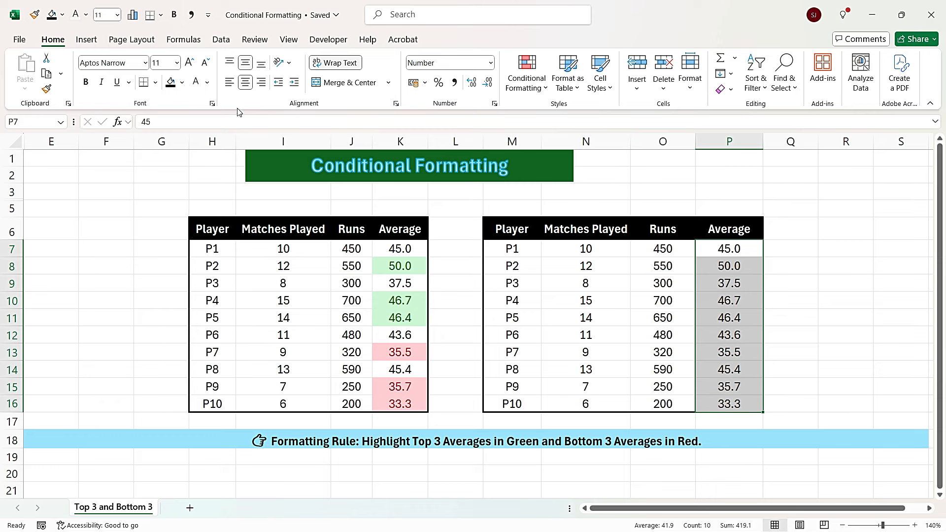
{"action": "left_click", "coordinate": [531, 90]}
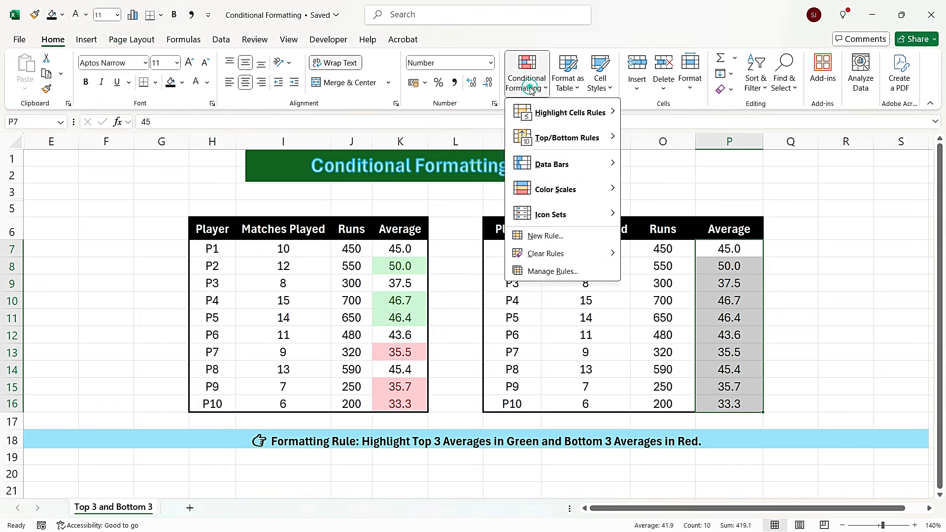
{"action": "mouse_move", "coordinate": [559, 140]}
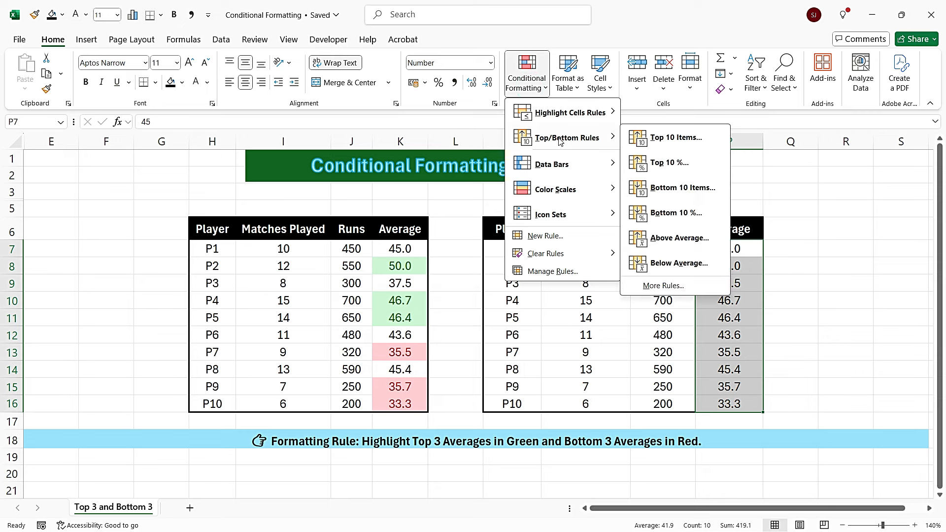
{"action": "left_click", "coordinate": [667, 144]}
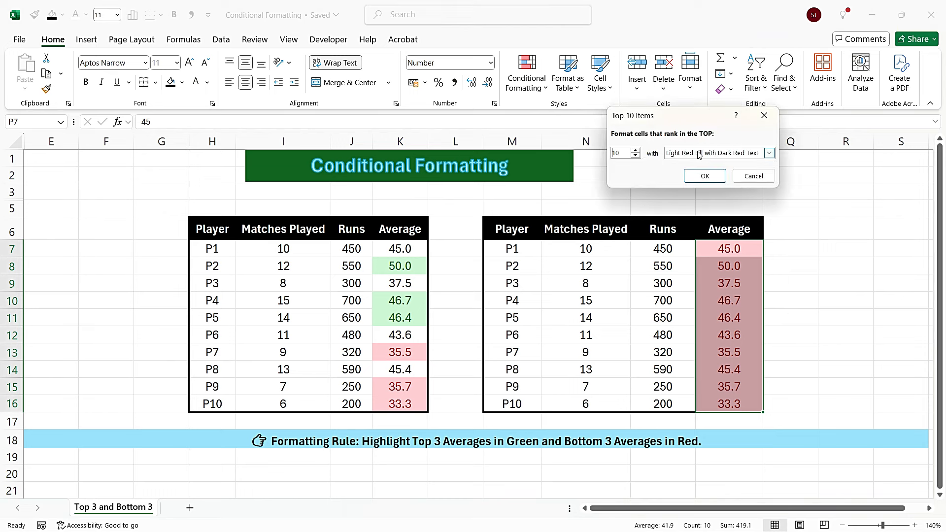
{"action": "left_click", "coordinate": [636, 156]}
{"action": "left_click", "coordinate": [636, 156]}
{"action": "left_click", "coordinate": [636, 156]}
{"action": "left_click", "coordinate": [636, 156]}
{"action": "left_click", "coordinate": [636, 156]}
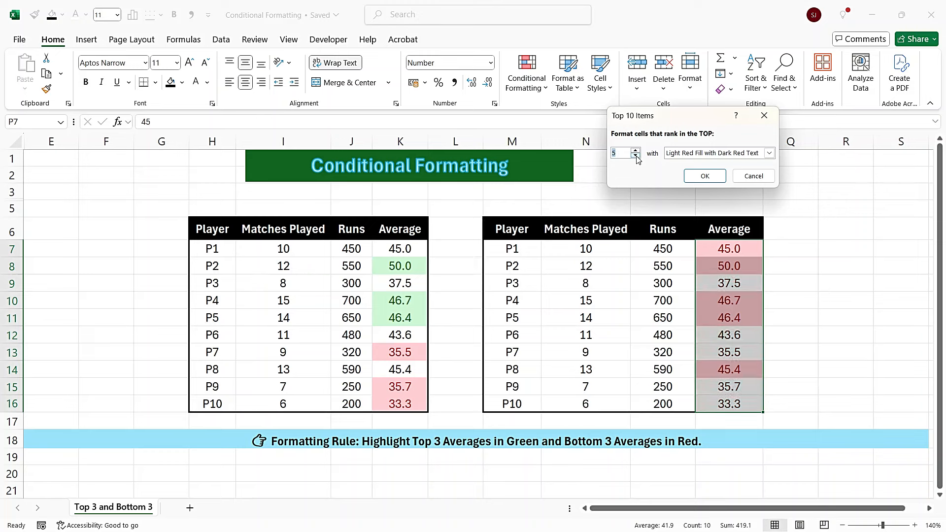
{"action": "left_click", "coordinate": [636, 156]}
{"action": "left_click", "coordinate": [636, 156]}
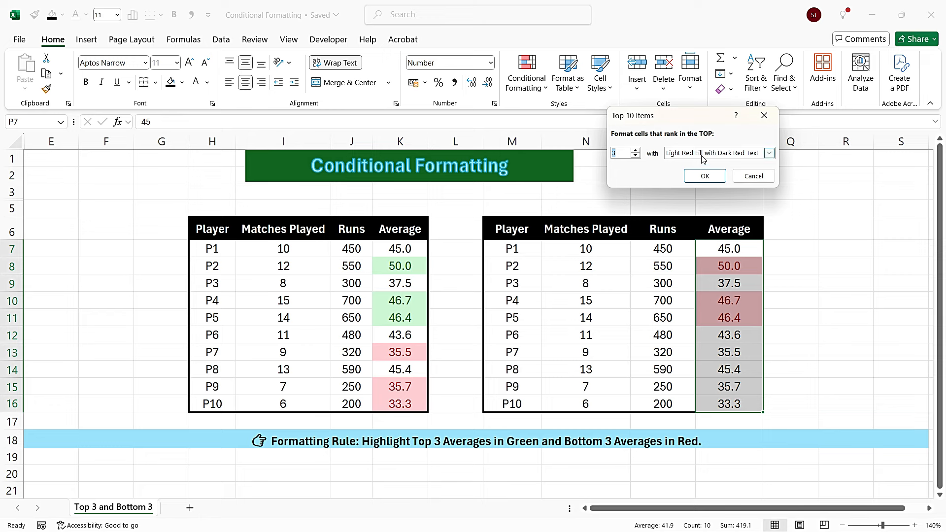
{"action": "left_click", "coordinate": [767, 153]}
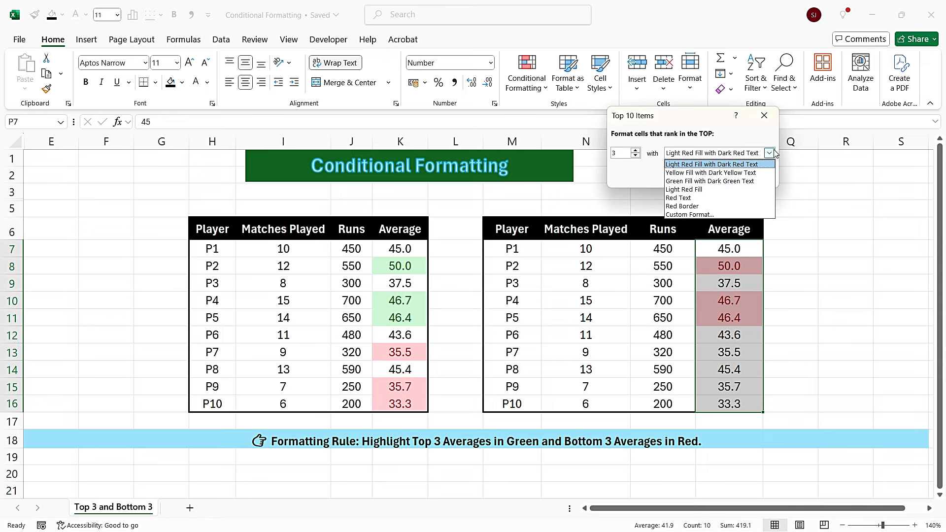
{"action": "left_click", "coordinate": [732, 181]}
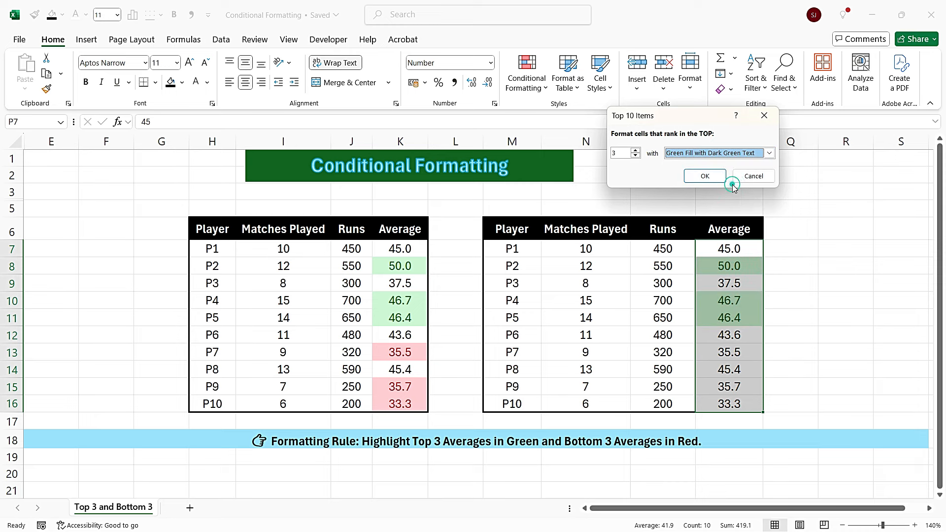
{"action": "left_click", "coordinate": [714, 177]}
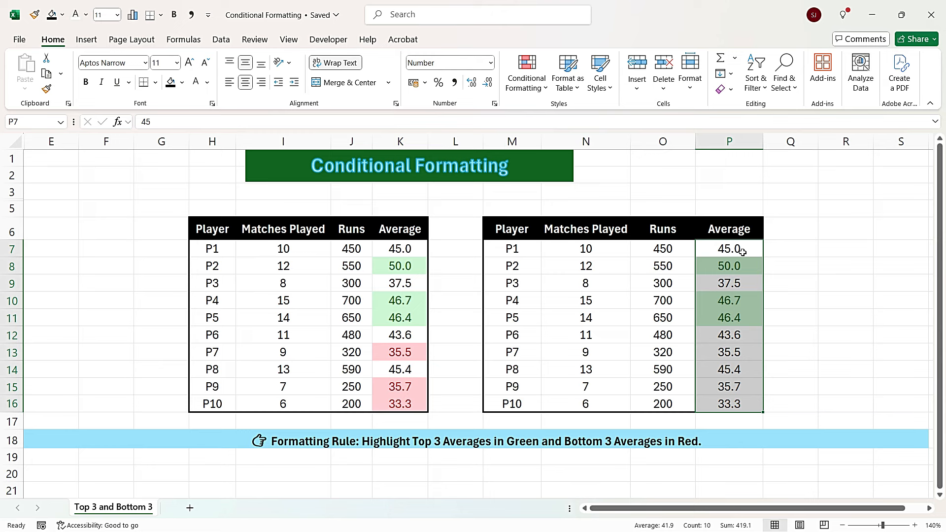
Add a Bottom 10 Items rule to the averages in P7:P16, limited to the bottom 3 with Light Red Fill with Dark Red Text
{"action": "left_click", "coordinate": [528, 92]}
{"action": "mouse_move", "coordinate": [611, 147]}
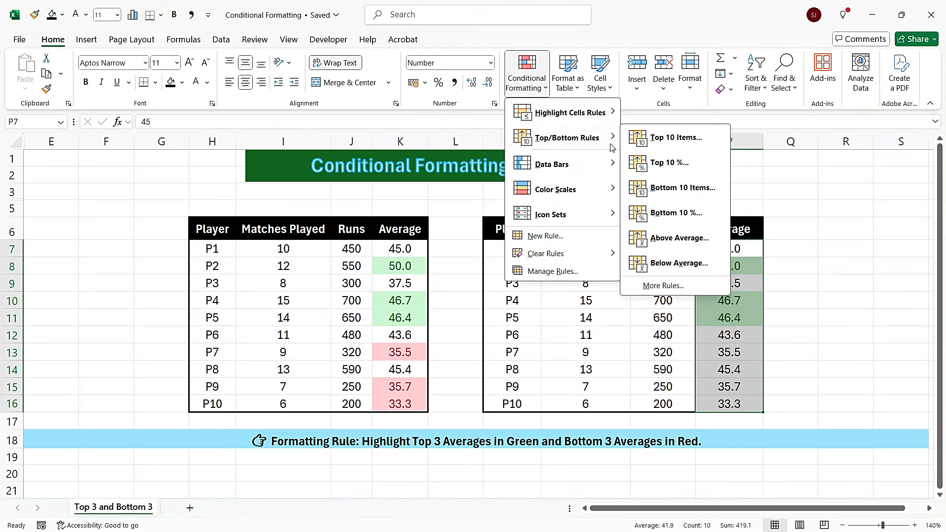
{"action": "left_click", "coordinate": [679, 192]}
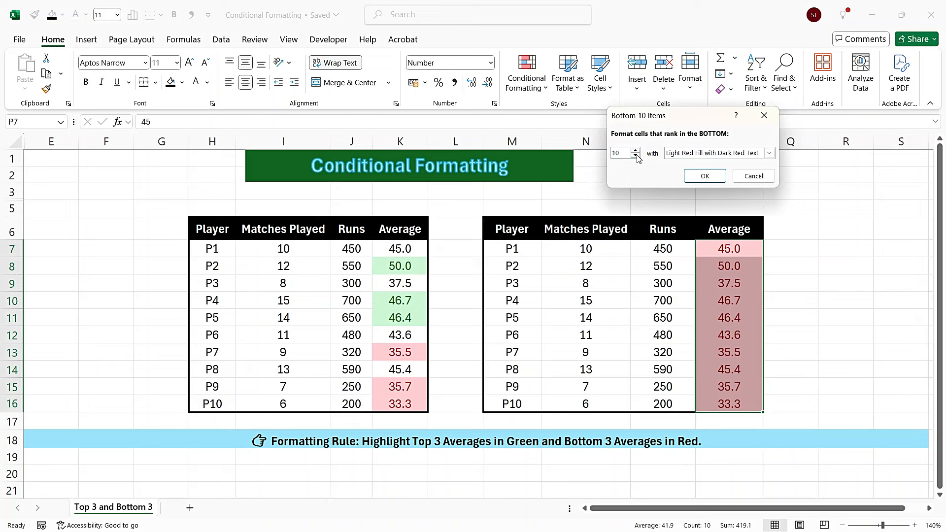
{"action": "left_click", "coordinate": [636, 156]}
{"action": "left_click", "coordinate": [636, 156]}
{"action": "left_click", "coordinate": [636, 156]}
{"action": "left_click", "coordinate": [636, 156]}
{"action": "left_click", "coordinate": [636, 156]}
{"action": "left_click", "coordinate": [636, 156]}
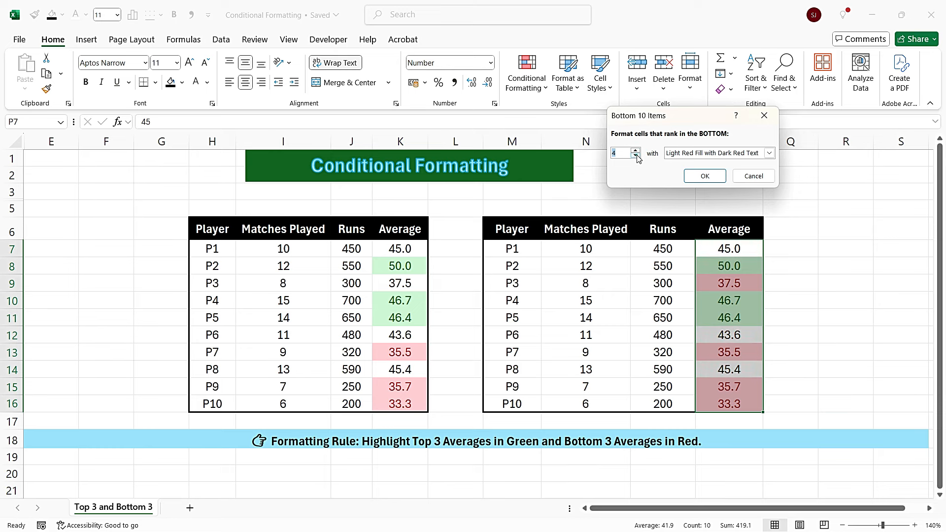
{"action": "left_click", "coordinate": [636, 156]}
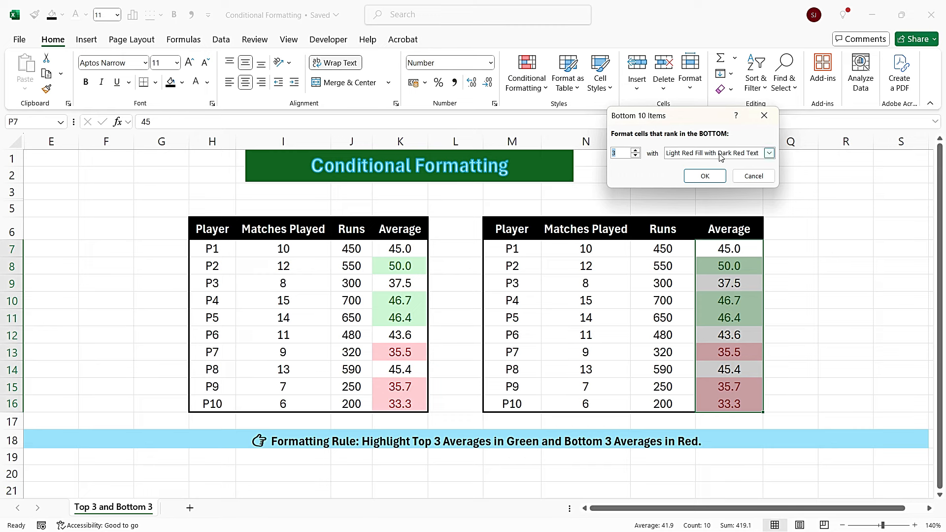
{"action": "left_click", "coordinate": [703, 175]}
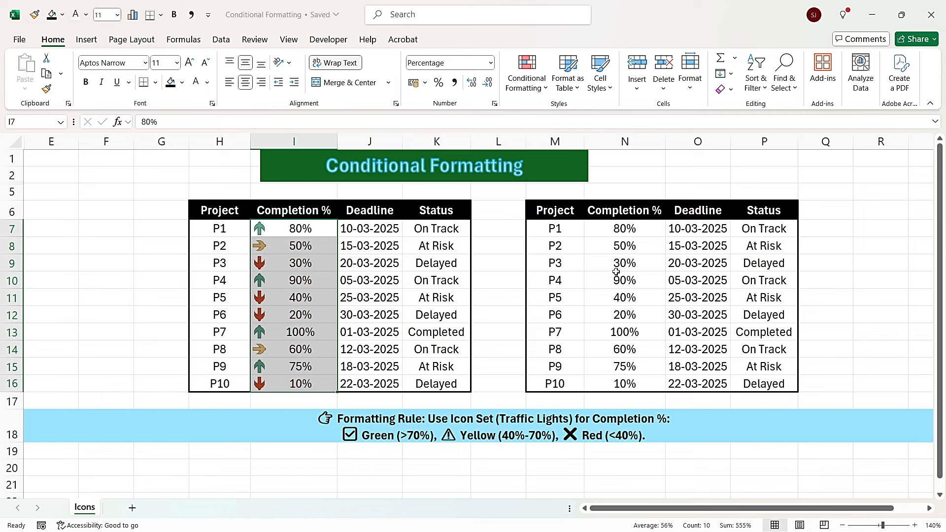
Apply the green, yellow and red three-arrow directional icon set to the unformatted project table's Completion % values in N7:N16
{"action": "left_click_drag", "start_coordinate": [632, 228], "coordinate": [630, 384]}
{"action": "left_click", "coordinate": [535, 83]}
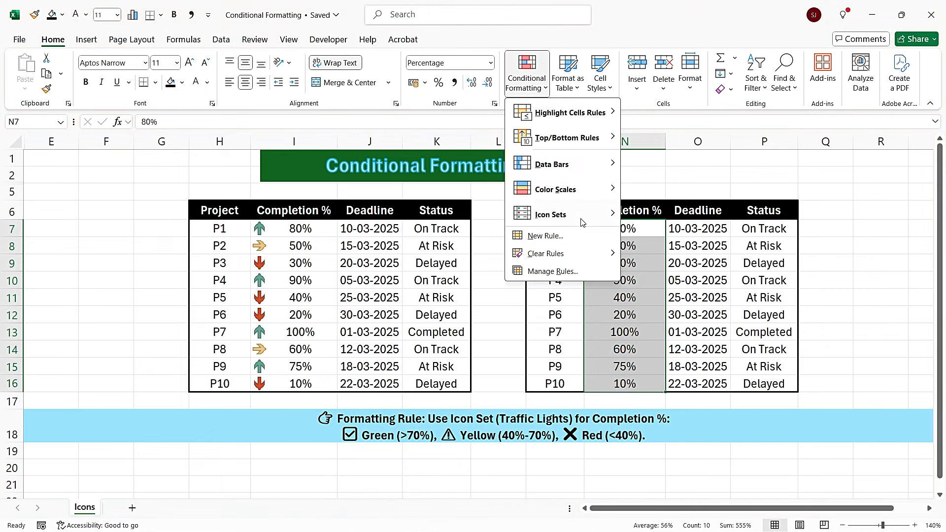
{"action": "mouse_move", "coordinate": [582, 223]}
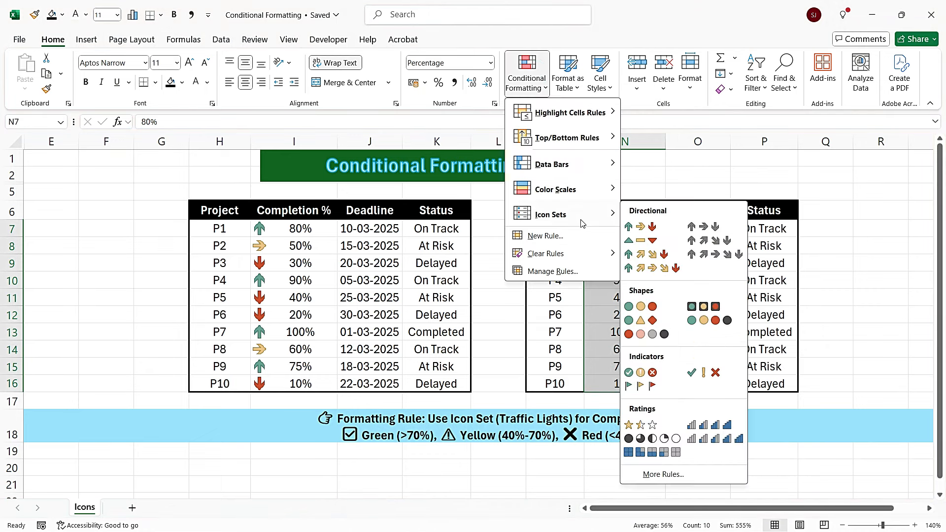
{"action": "left_click", "coordinate": [653, 227]}
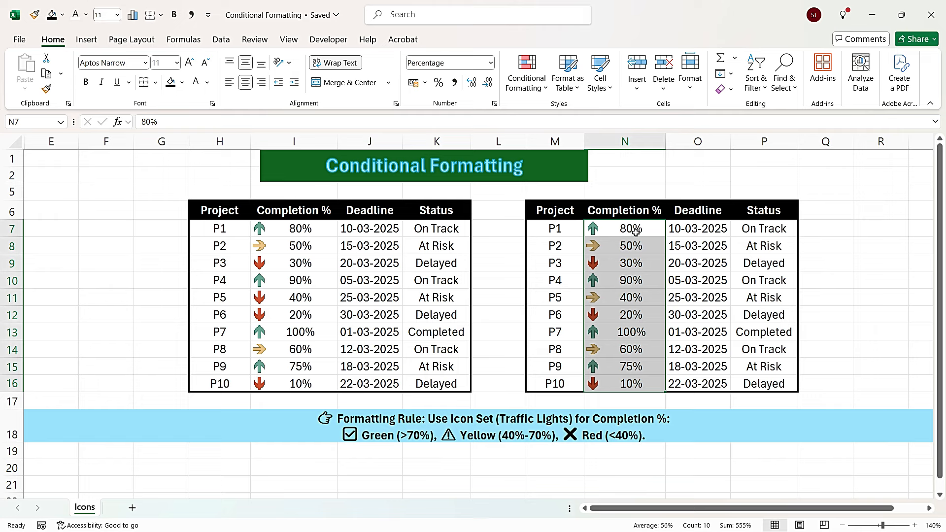
Edit the icon set rule on N7:N16 so the green arrow starts at 50 percent and the yellow arrow at 20 percent
{"action": "left_click", "coordinate": [529, 73]}
{"action": "left_click", "coordinate": [565, 269]}
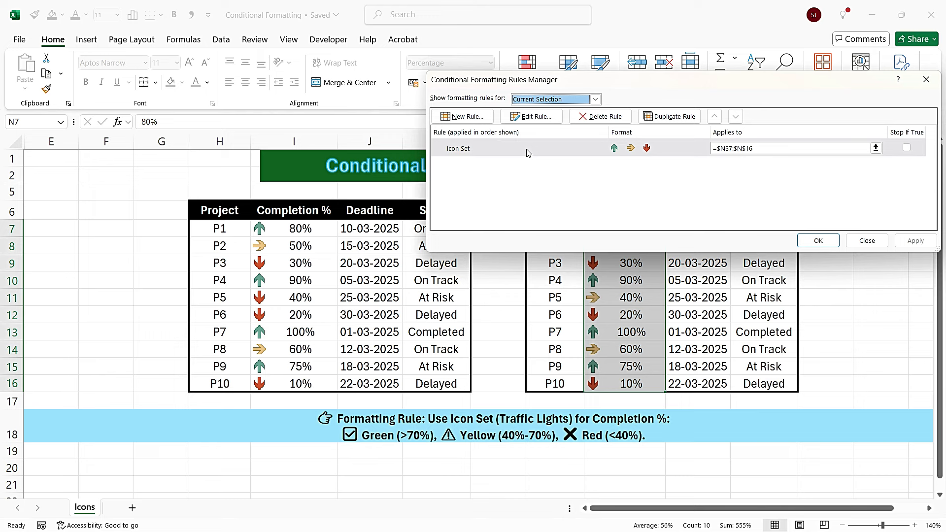
{"action": "left_click", "coordinate": [507, 151]}
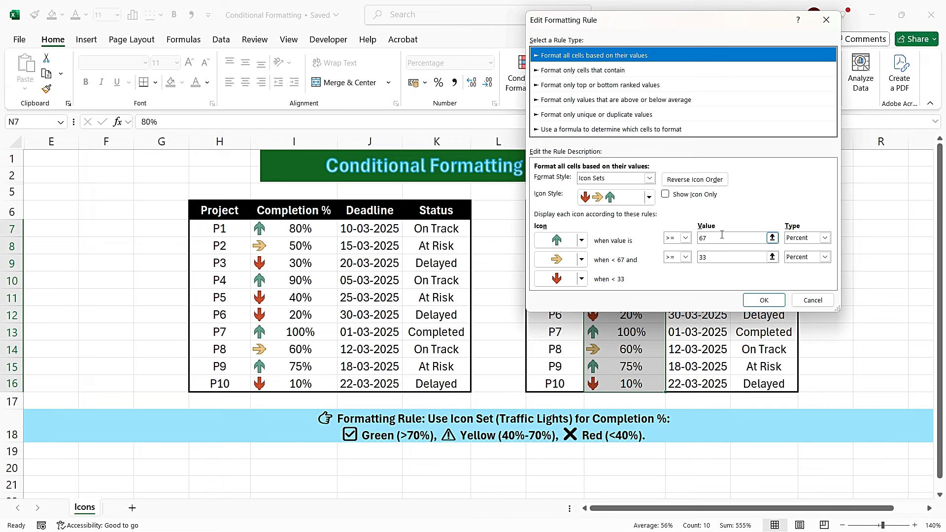
{"action": "left_click", "coordinate": [725, 237]}
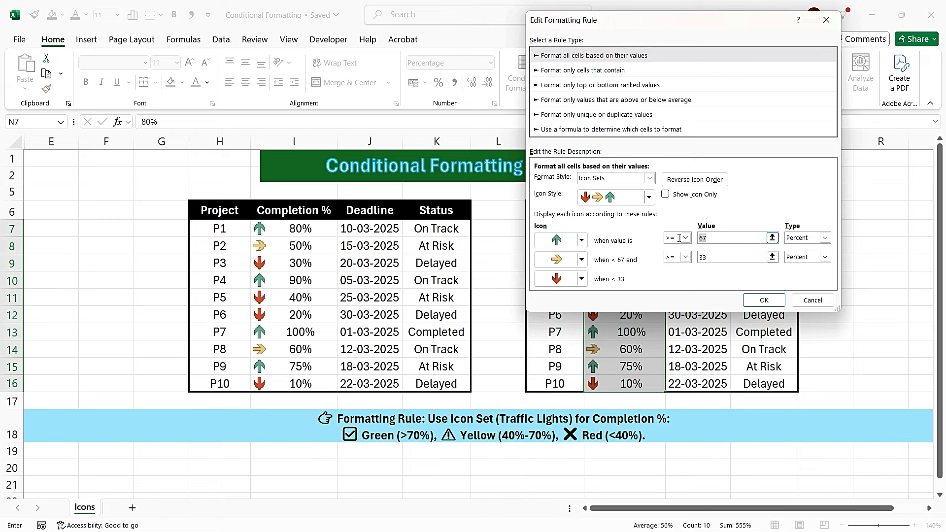
{"action": "type", "text": "50"}
{"action": "left_click", "coordinate": [713, 258]}
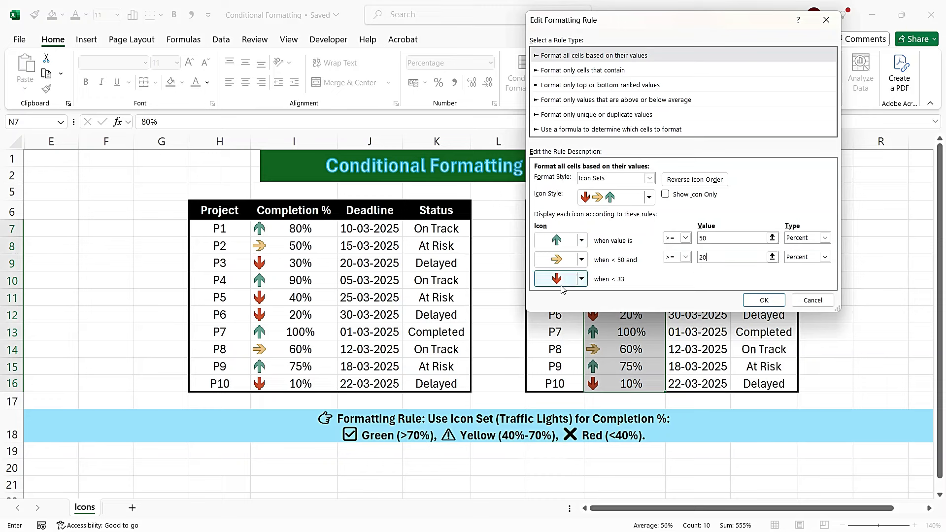
{"action": "left_click", "coordinate": [781, 306]}
{"action": "left_click", "coordinate": [916, 242]}
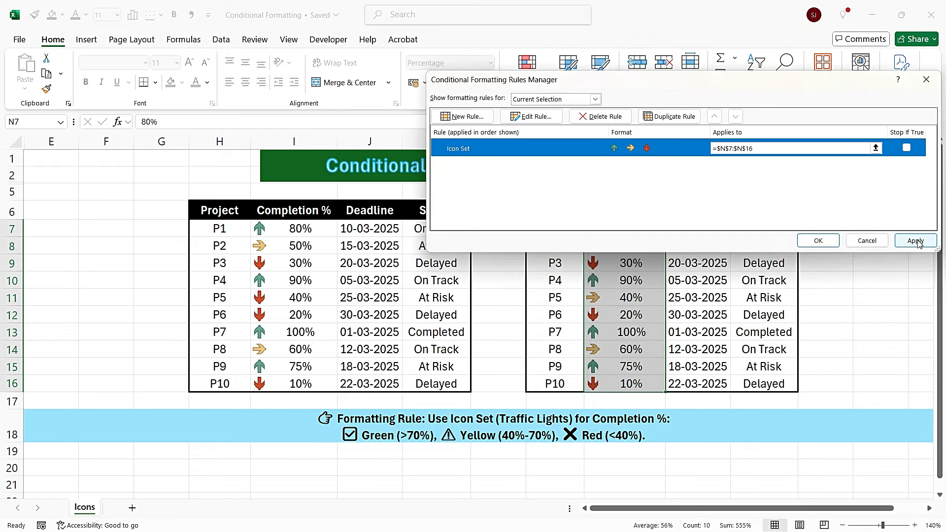
{"action": "left_click", "coordinate": [817, 241]}
{"action": "left_click", "coordinate": [658, 352]}
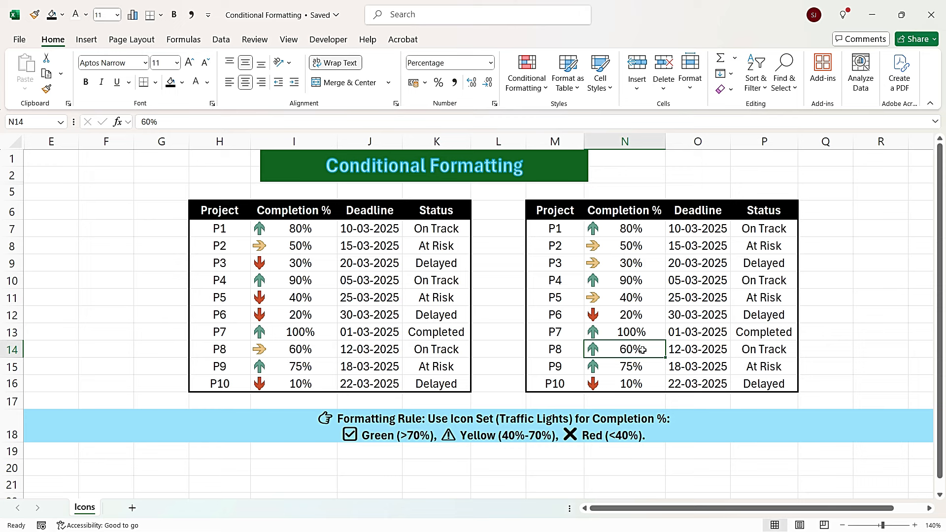
{"action": "left_click", "coordinate": [305, 264]}
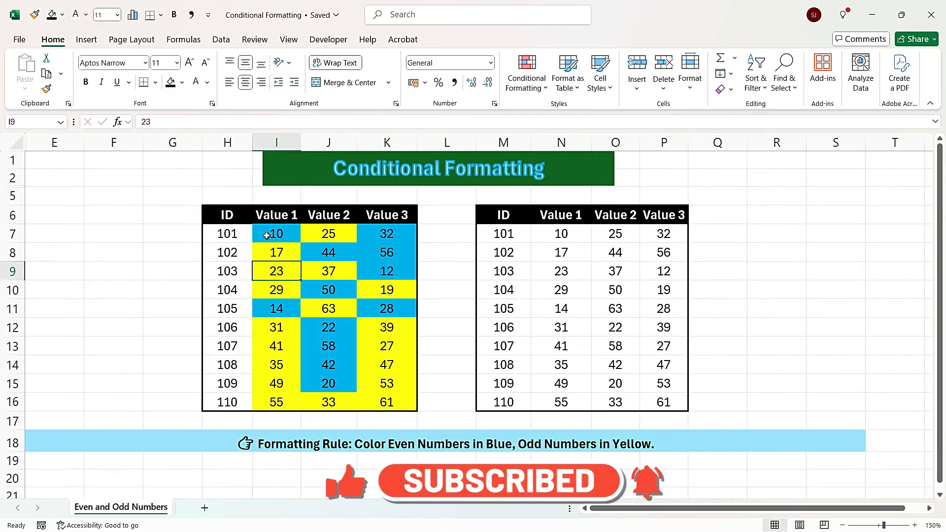
Start a new conditional formatting rule for N7:P16 of the unformatted ID table, using a formula to determine which cells to format
{"action": "left_click_drag", "start_coordinate": [267, 235], "coordinate": [393, 406]}
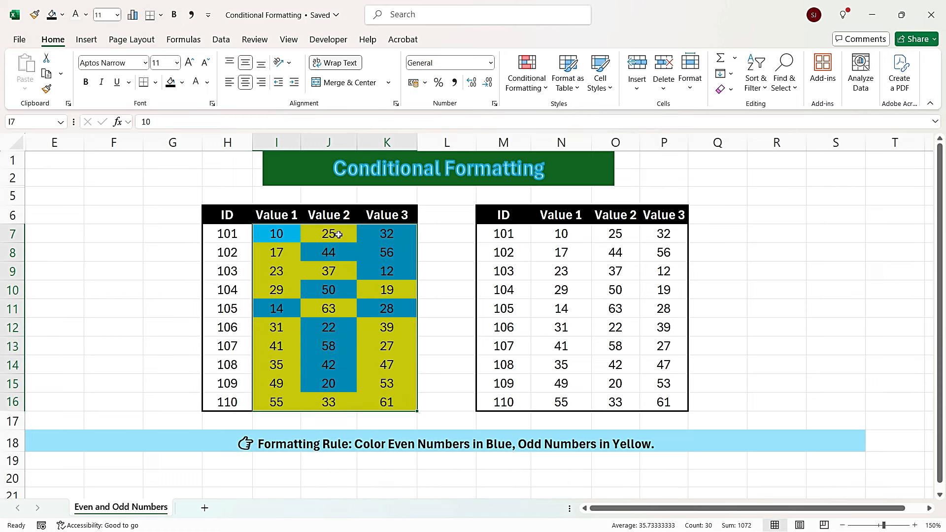
{"action": "left_click", "coordinate": [581, 236]}
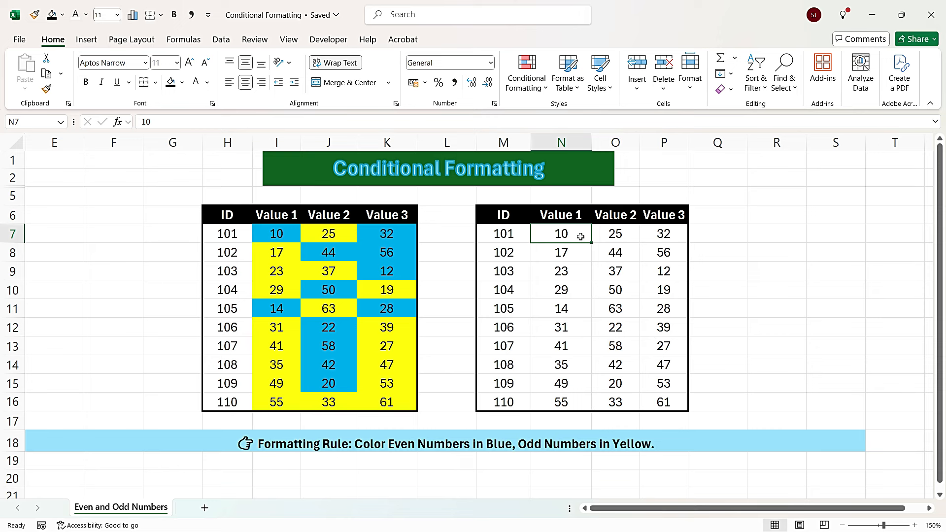
{"action": "left_click_drag", "start_coordinate": [580, 237], "coordinate": [657, 400]}
{"action": "left_click", "coordinate": [528, 91]}
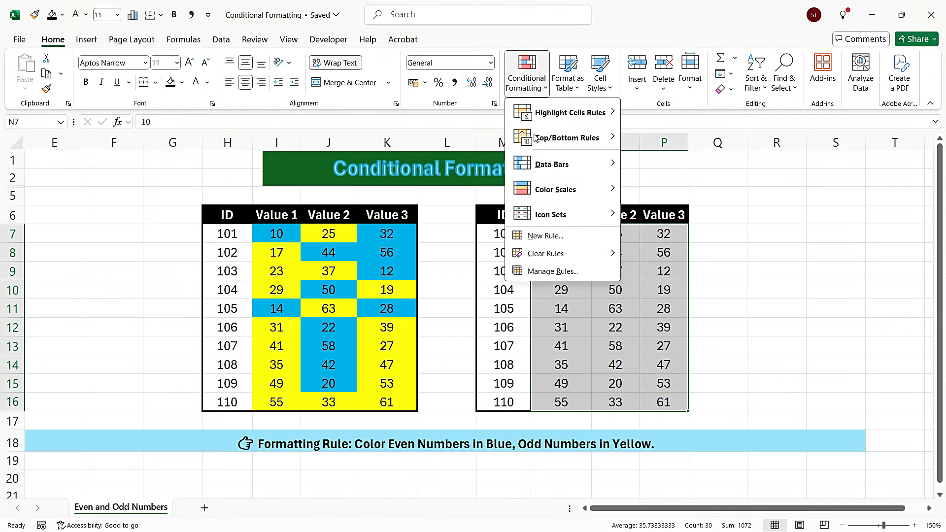
{"action": "left_click", "coordinate": [545, 235]}
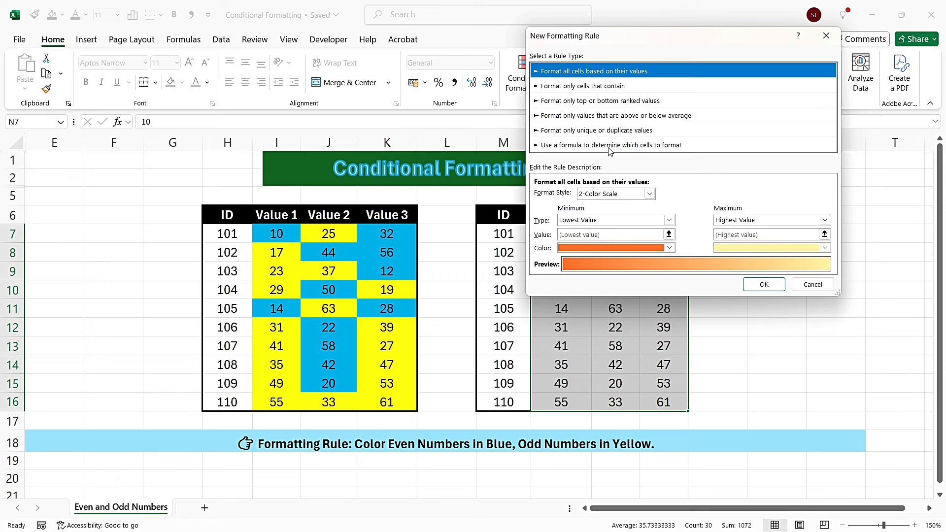
{"action": "left_click", "coordinate": [697, 145]}
{"action": "left_click_drag", "start_coordinate": [739, 40], "coordinate": [305, 125]}
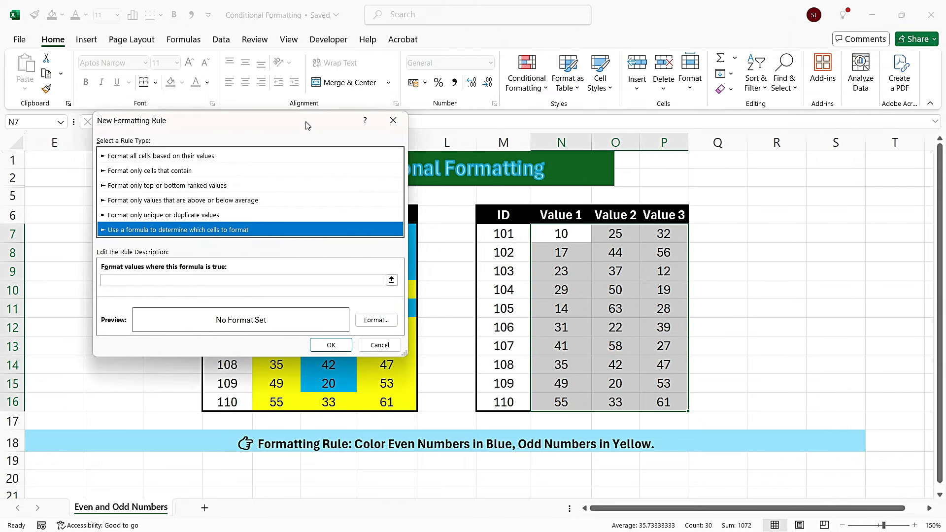
Enter the even-number condition =mod(N7,2)=0 with a relative reference to N7 as the rule's formula
{"action": "left_click", "coordinate": [179, 278]}
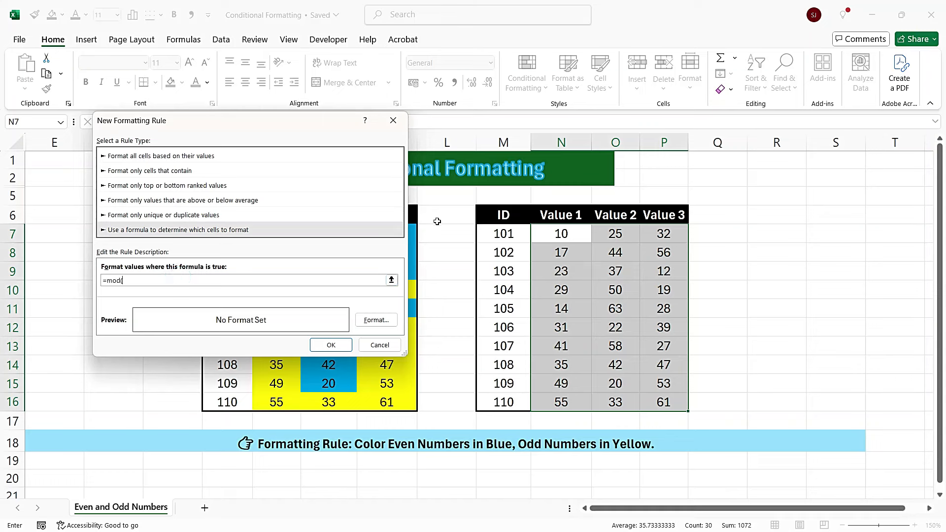
{"action": "left_click", "coordinate": [575, 233]}
{"action": "key", "text": "F4"}
{"action": "key", "text": "F4"}
{"action": "key", "text": "F4"}
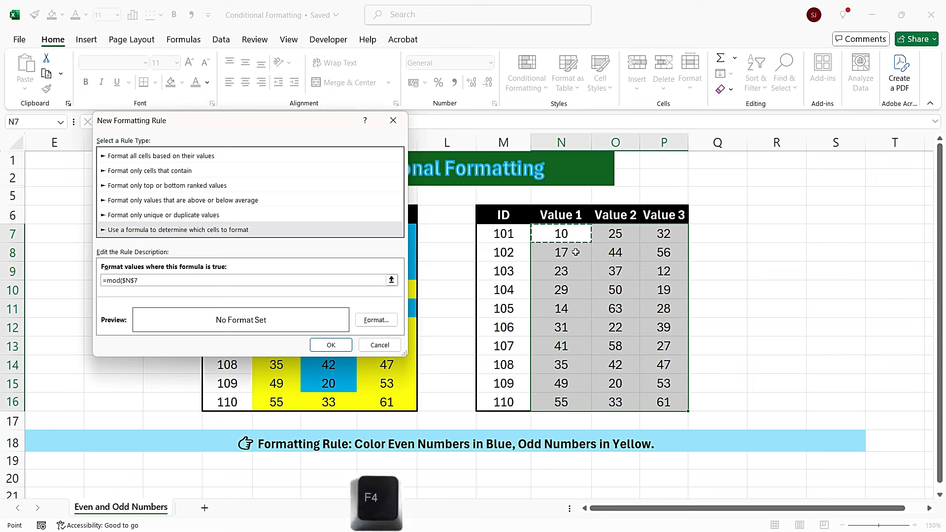
{"action": "type", "text": ","}
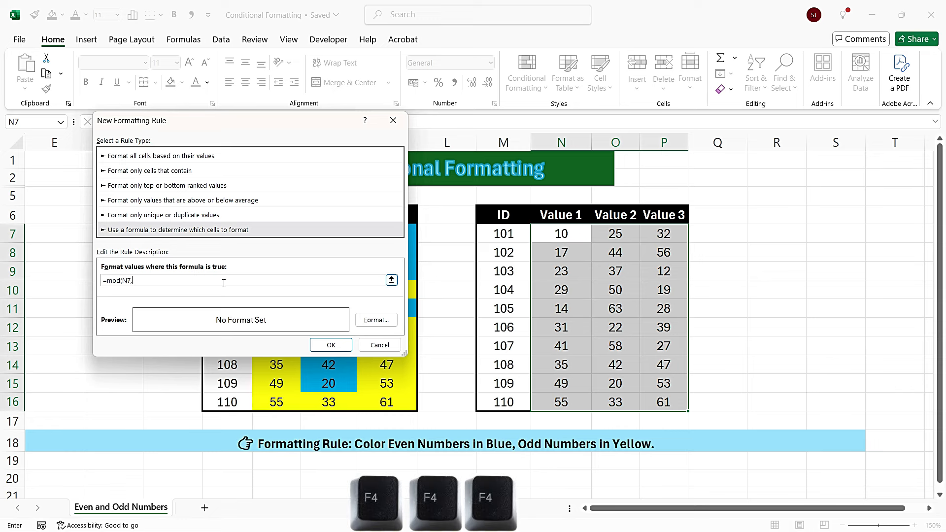
{"action": "type", "text": "2"}
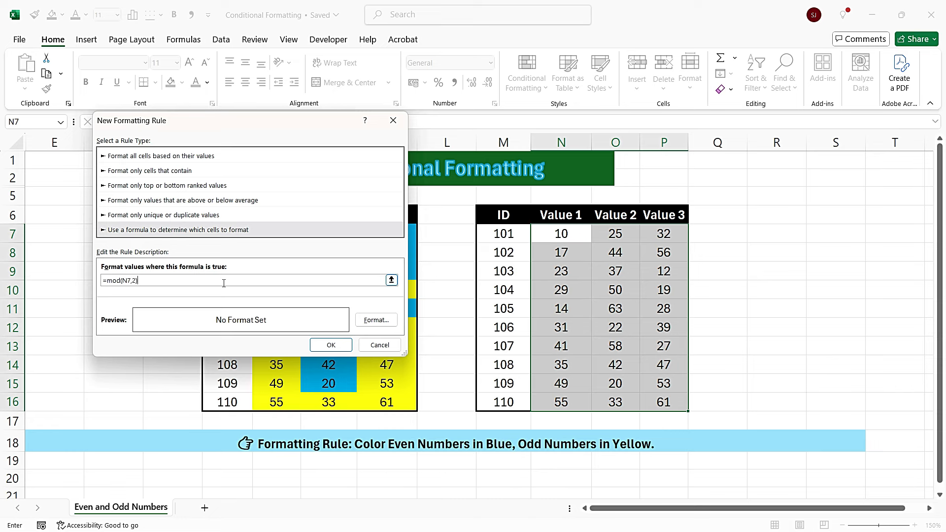
{"action": "type", "text": ")=0"}
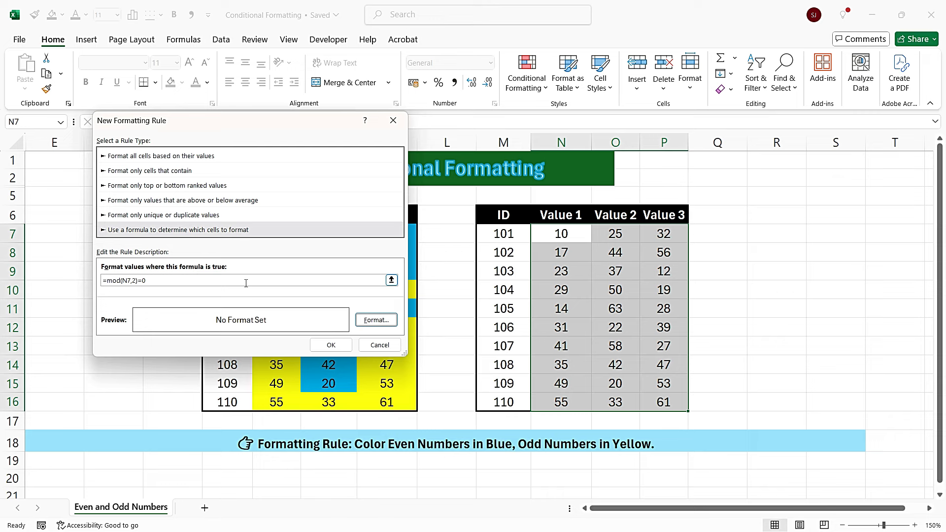
Give the even-number rule a light blue fill and apply it to the values in N7:P16
{"action": "left_click", "coordinate": [369, 319]}
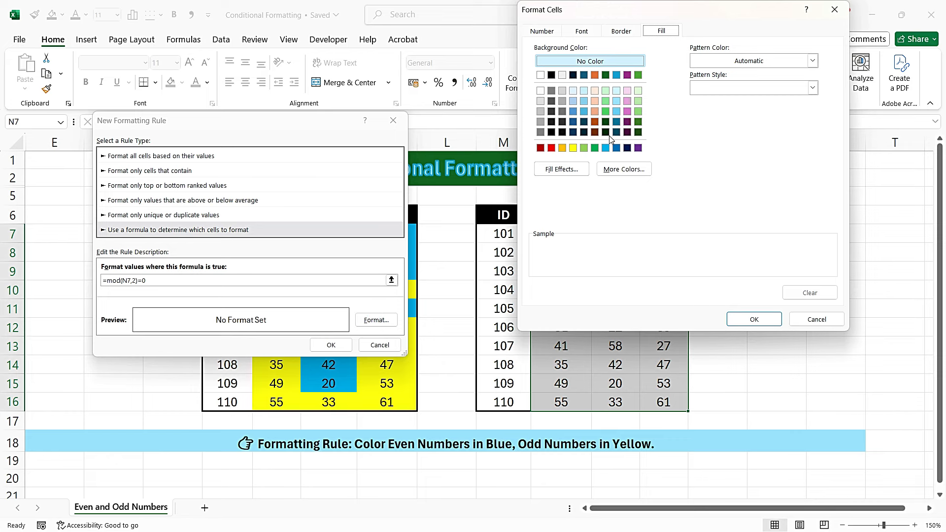
{"action": "left_click", "coordinate": [606, 148]}
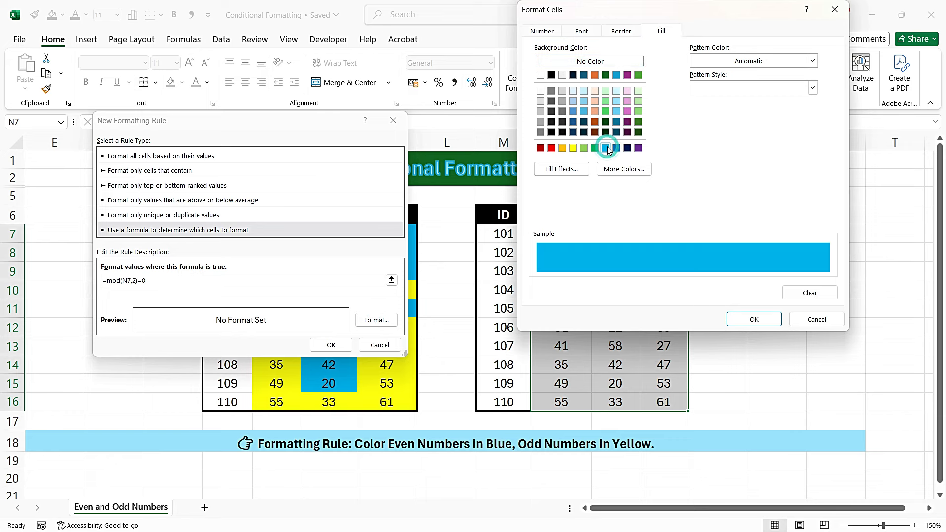
{"action": "left_click", "coordinate": [754, 320]}
{"action": "left_click", "coordinate": [327, 348]}
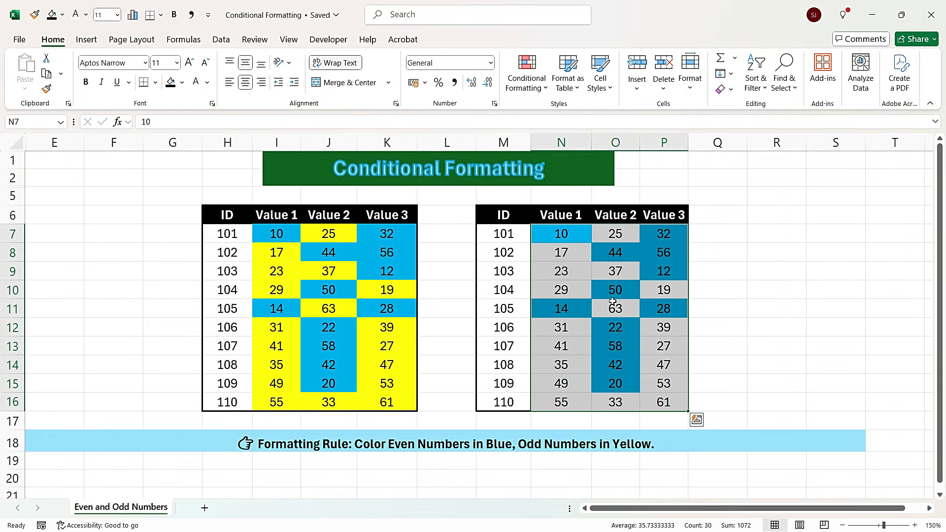
{"action": "left_click", "coordinate": [566, 290]}
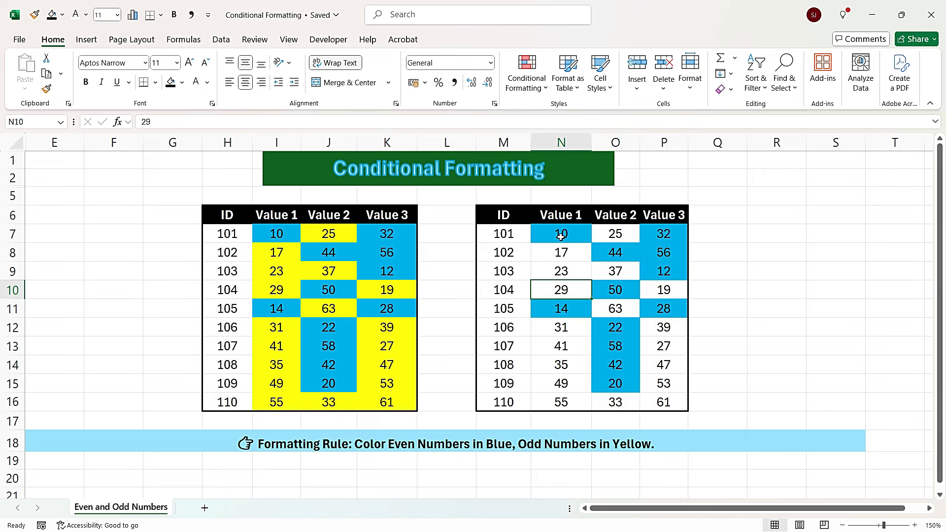
Start a second formula-based conditional formatting rule for the values in N7:P16
{"action": "left_click_drag", "start_coordinate": [561, 237], "coordinate": [657, 400]}
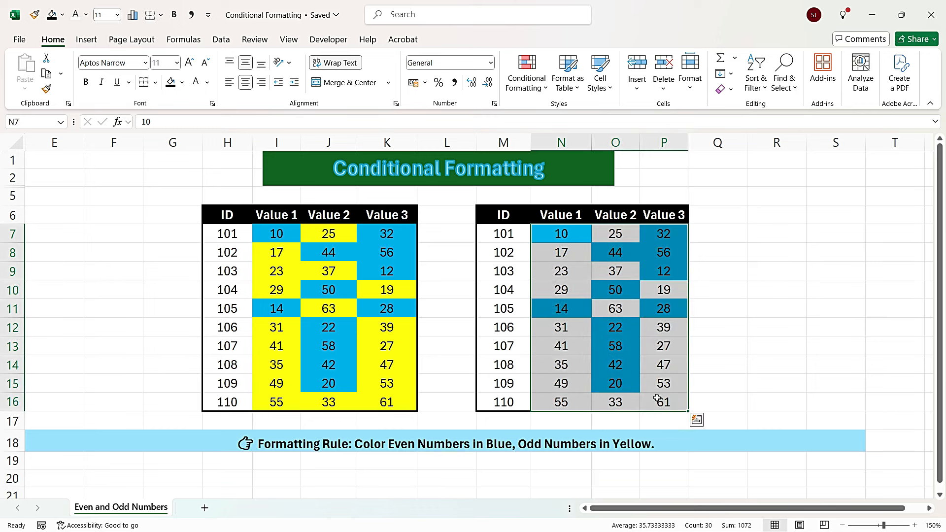
{"action": "left_click", "coordinate": [544, 83]}
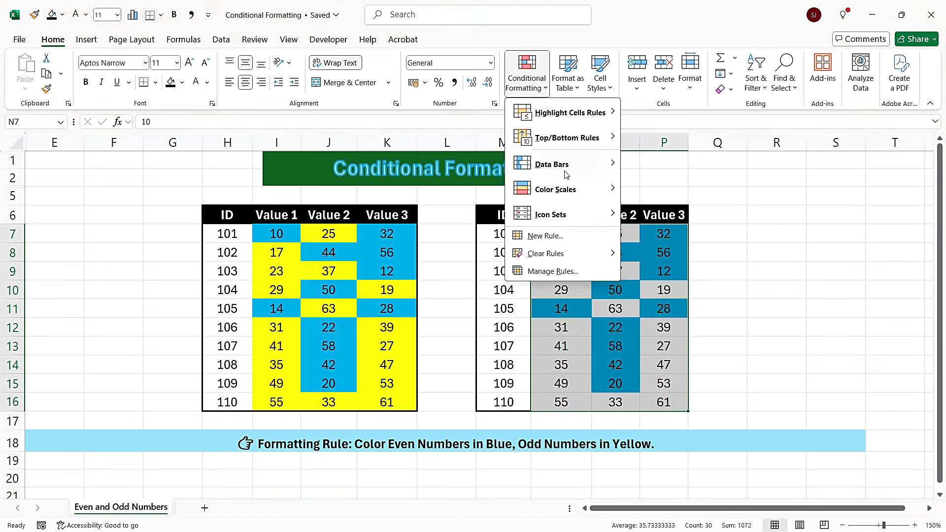
{"action": "left_click", "coordinate": [545, 236]}
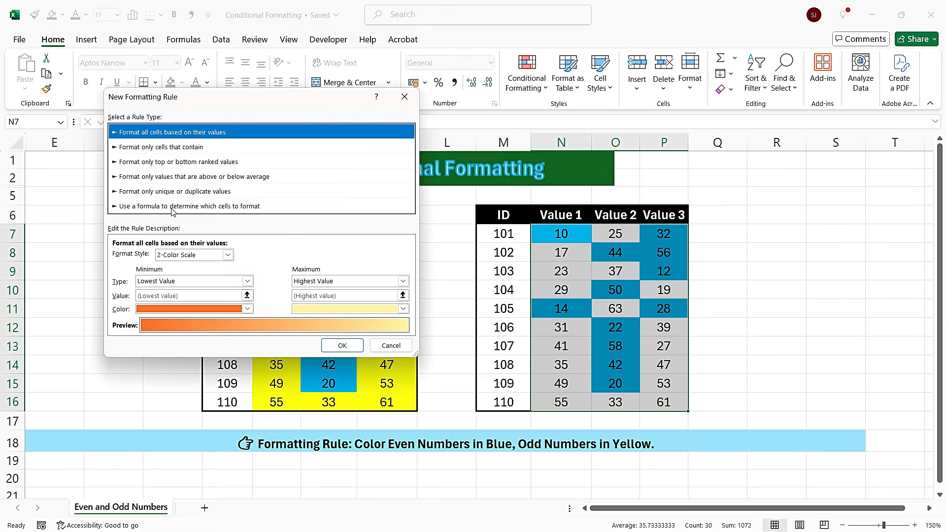
{"action": "left_click", "coordinate": [172, 207]}
Enter the odd-number condition =mod(N7,2)=1 with a relative reference to N7 as the second rule's formula
{"action": "left_click", "coordinate": [148, 256]}
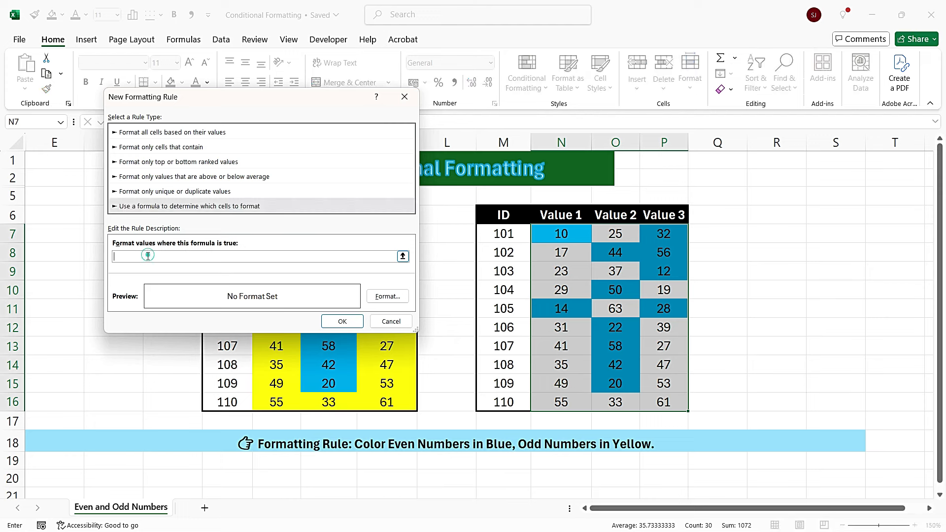
{"action": "type", "text": "=mod("}
{"action": "left_click", "coordinate": [559, 231]}
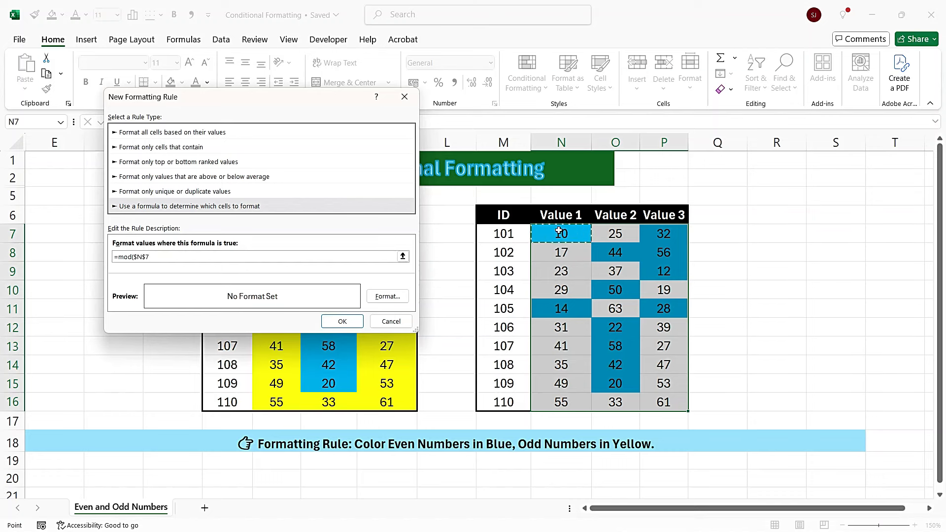
{"action": "key", "text": "F4"}
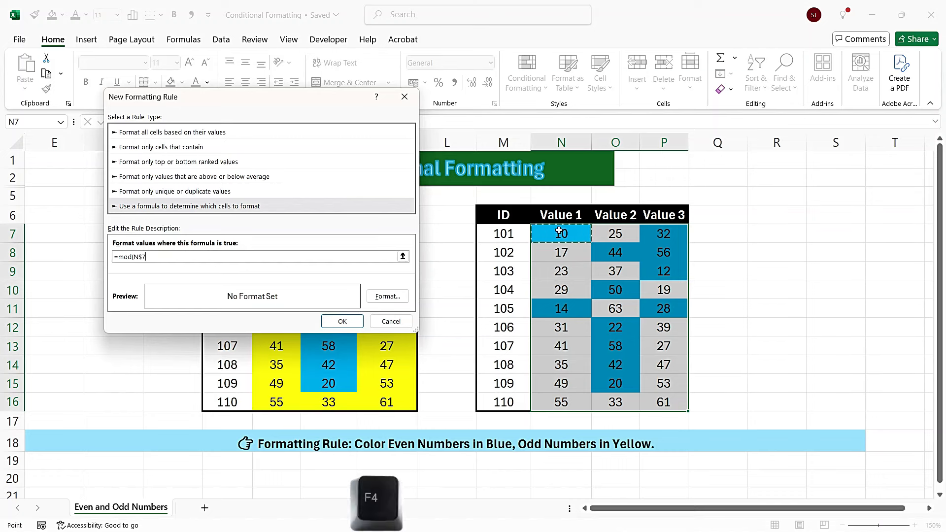
{"action": "key", "text": "F4"}
{"action": "key", "text": "F4"}
{"action": "type", "text": ",2)="}
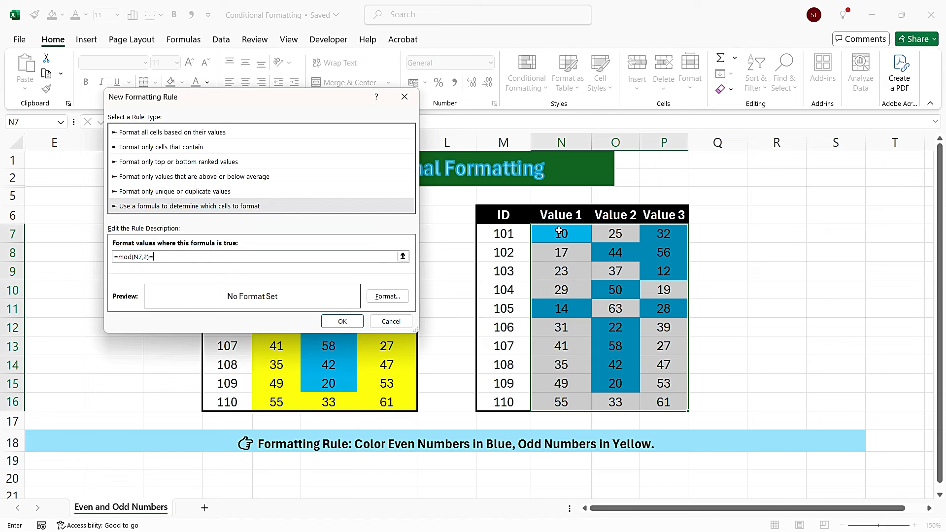
{"action": "type", "text": "1"}
Give the odd-number rule a yellow fill and apply it to N7:P16
{"action": "left_click", "coordinate": [382, 296]}
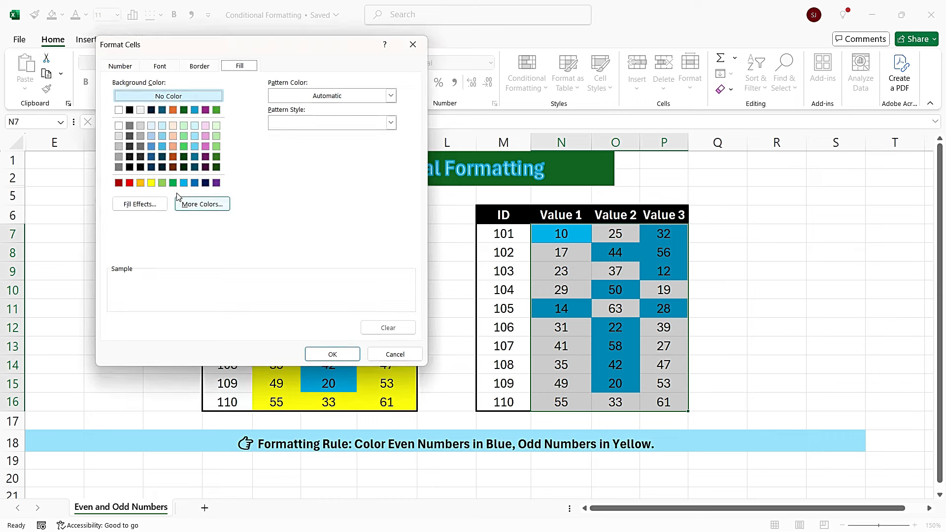
{"action": "left_click", "coordinate": [151, 183]}
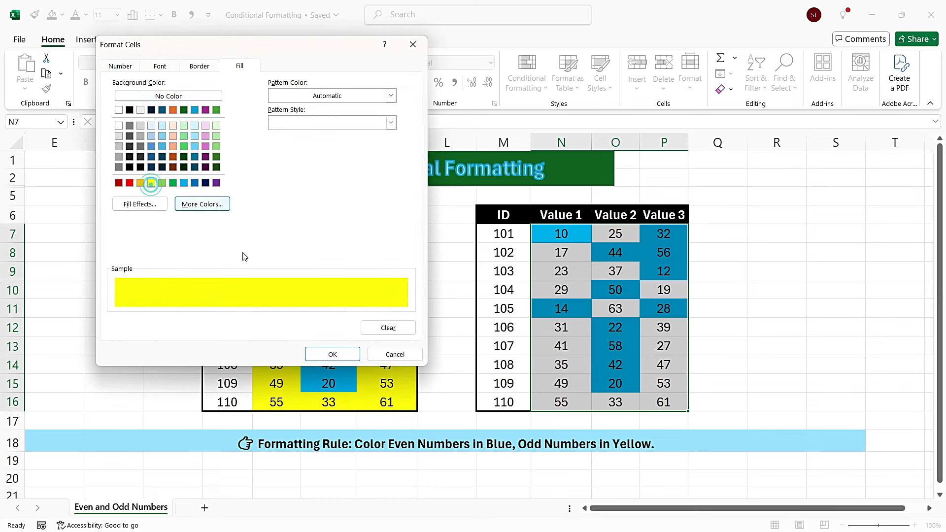
{"action": "left_click", "coordinate": [332, 354]}
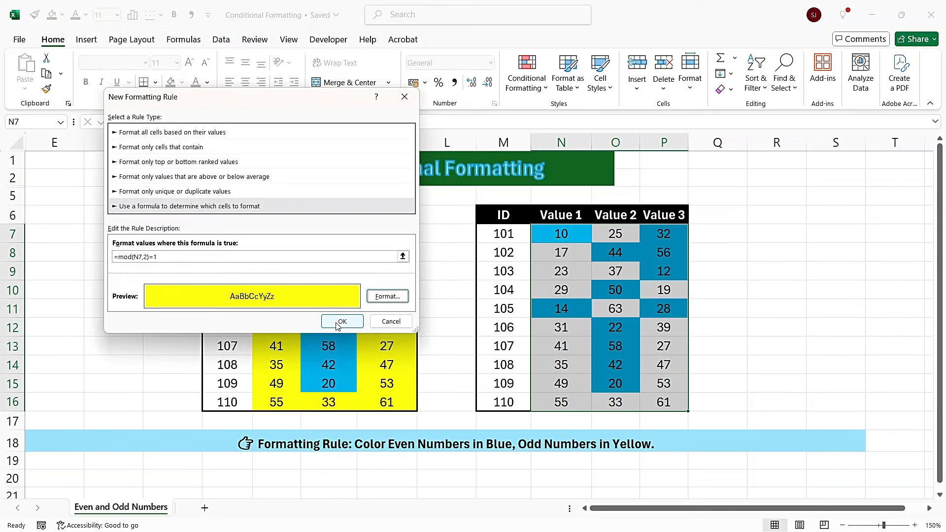
{"action": "left_click", "coordinate": [340, 323]}
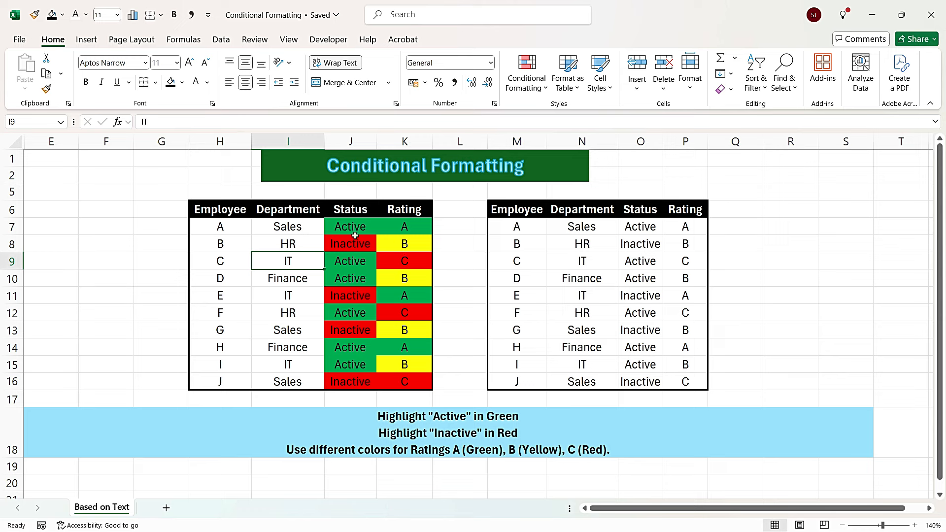
{"action": "left_click_drag", "start_coordinate": [351, 226], "coordinate": [350, 383]}
{"action": "left_click_drag", "start_coordinate": [403, 228], "coordinate": [398, 378]}
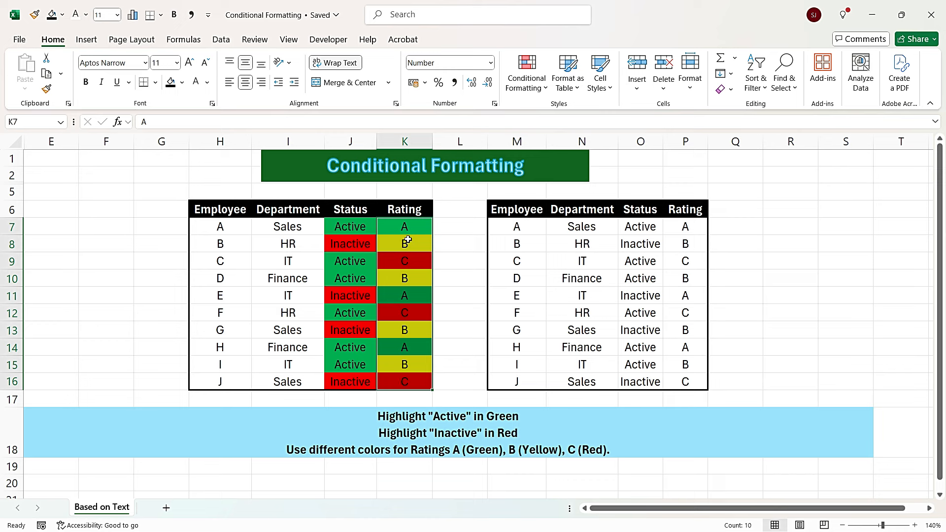
{"action": "left_click_drag", "start_coordinate": [641, 227], "coordinate": [640, 330]}
{"action": "left_click", "coordinate": [603, 278]}
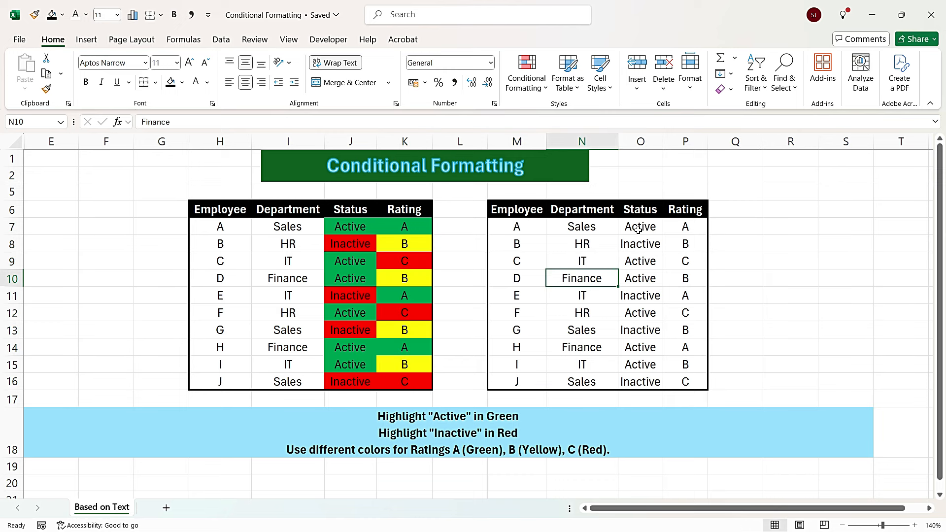
Start a formula-based conditional formatting rule for the Status values in O7:O16
{"action": "left_click_drag", "start_coordinate": [640, 226], "coordinate": [640, 382]}
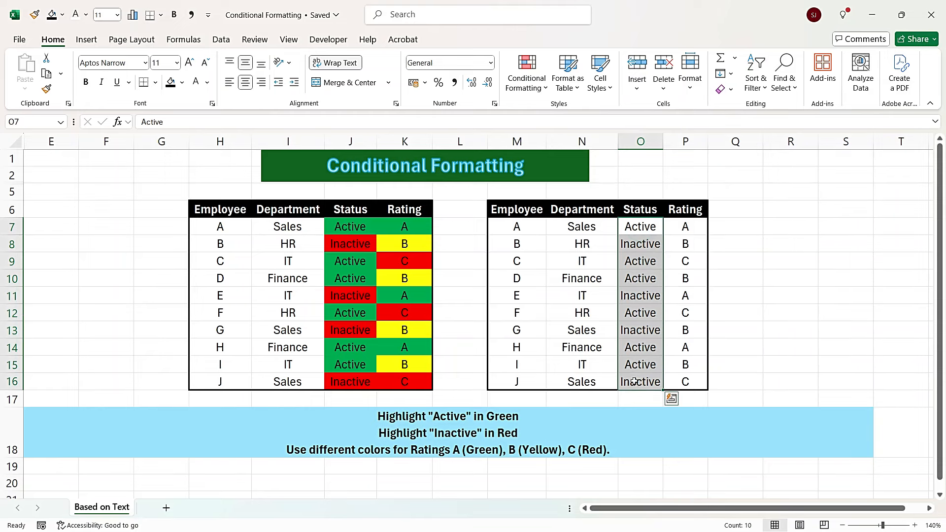
{"action": "left_click", "coordinate": [526, 88]}
{"action": "left_click", "coordinate": [572, 239]}
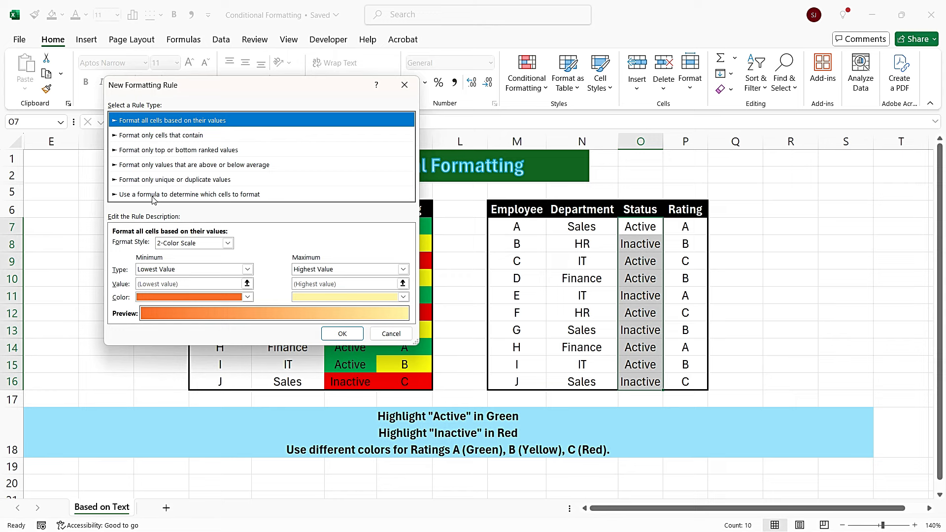
{"action": "left_click", "coordinate": [152, 195]}
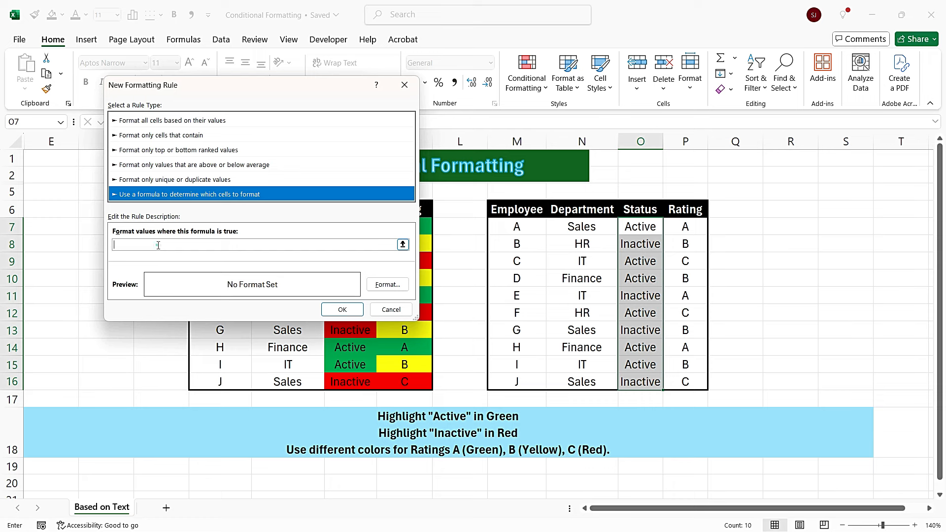
Enter the condition =O7="Active" with a relative reference to O7 as the Status rule's formula
{"action": "left_click", "coordinate": [158, 245]}
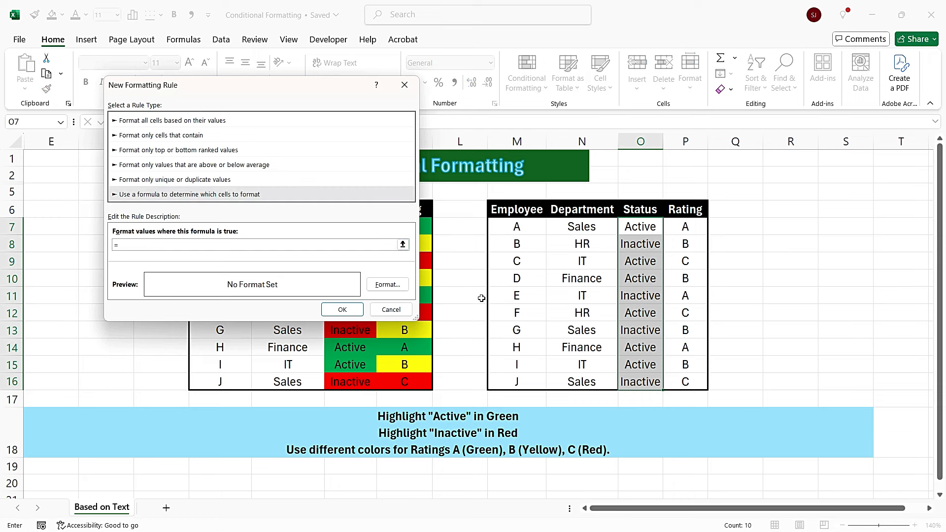
{"action": "left_click", "coordinate": [643, 226]}
{"action": "key", "text": "F4"}
{"action": "key", "text": "F4"}
{"action": "key", "text": "F4"}
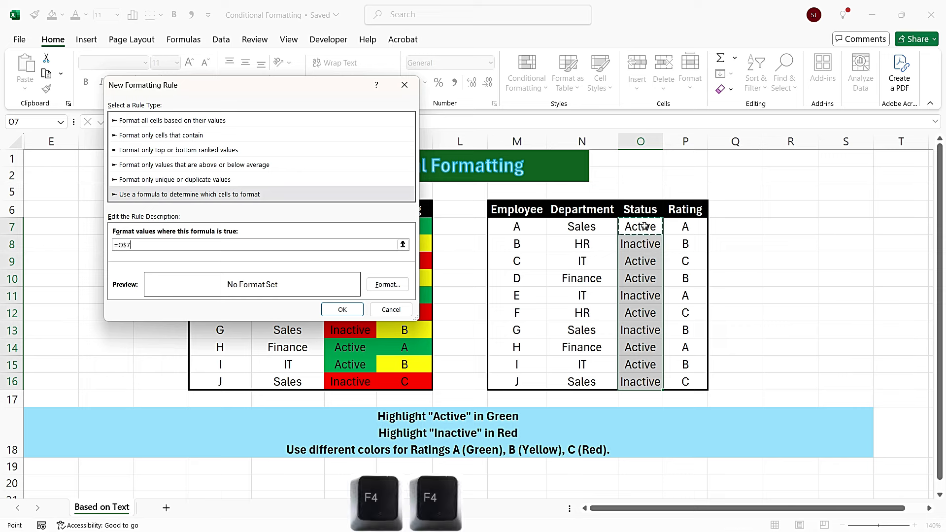
{"action": "type", "text": "=\"Active"}
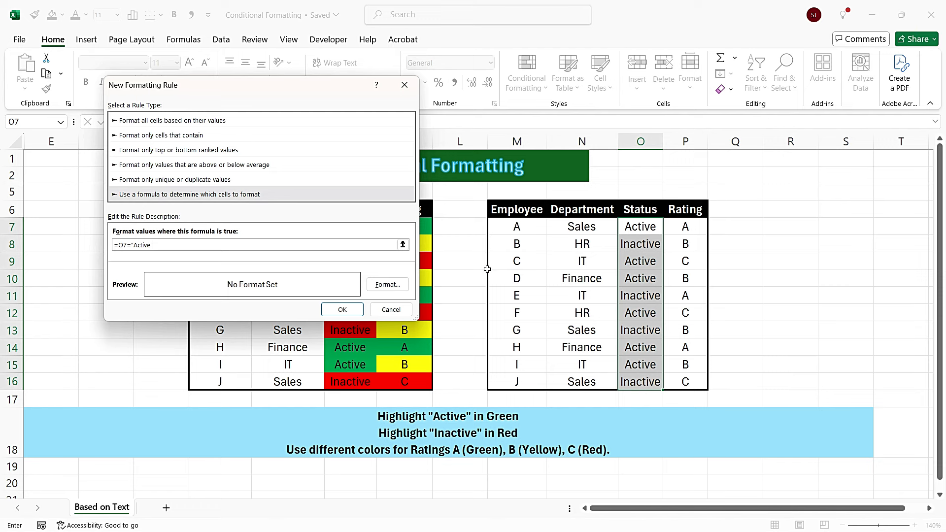
Give the Active rule a green fill and apply it to O7:O16
{"action": "left_click", "coordinate": [387, 285]}
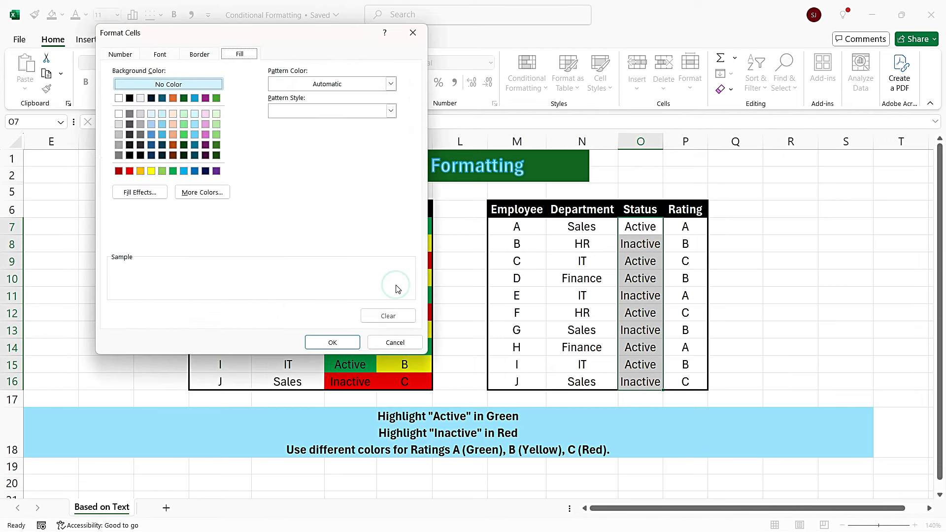
{"action": "left_click", "coordinate": [173, 171]}
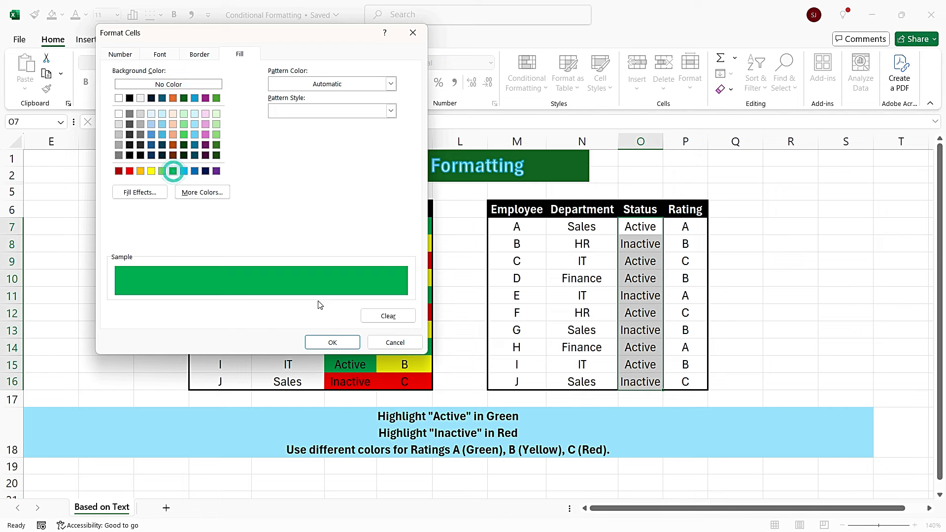
{"action": "left_click", "coordinate": [332, 342]}
{"action": "left_click", "coordinate": [343, 310]}
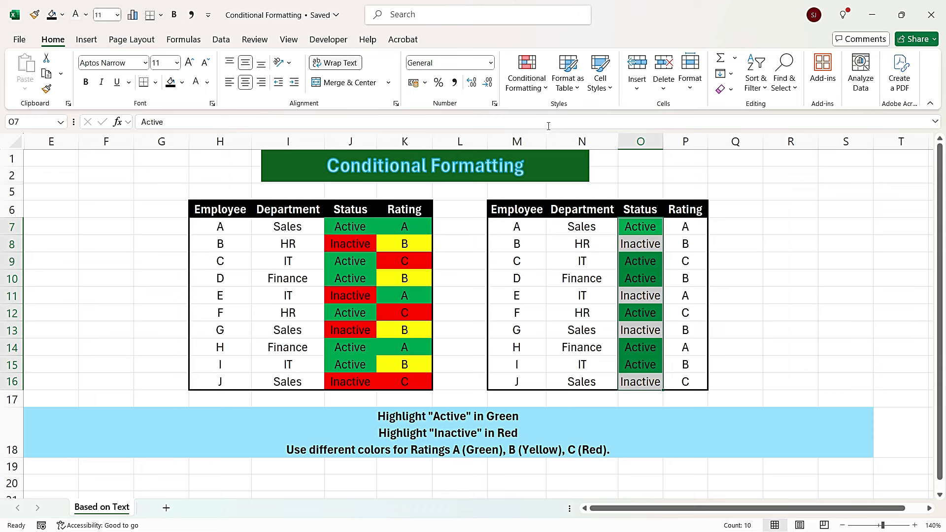
Start a second formula-based conditional formatting rule for the Status values in O7:O16
{"action": "left_click", "coordinate": [526, 84]}
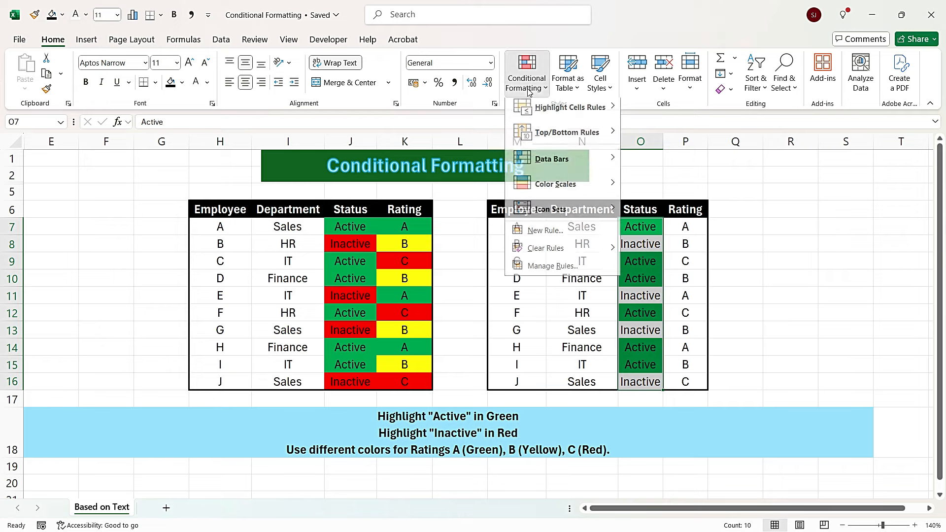
{"action": "left_click", "coordinate": [546, 235]}
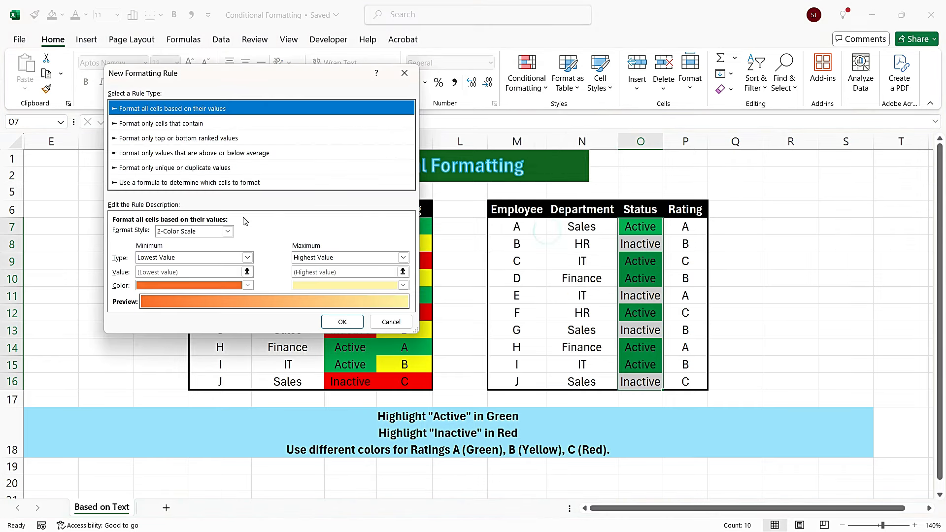
{"action": "left_click", "coordinate": [163, 183]}
Enter the condition =O7="Inactive" with a relative reference to O7 as the second Status rule's formula
{"action": "left_click", "coordinate": [154, 231]}
{"action": "type", "text": "="}
{"action": "left_click", "coordinate": [631, 225]}
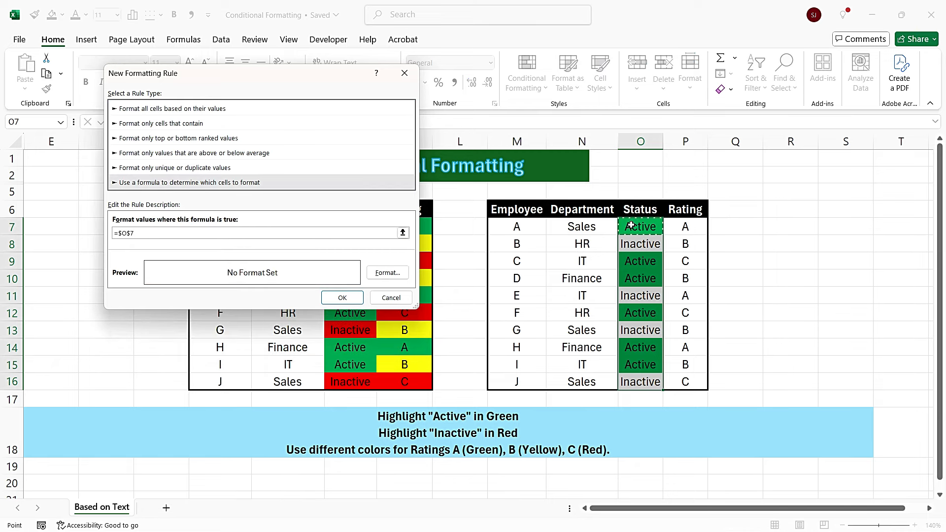
{"action": "key", "text": "F4"}
{"action": "key", "text": "F4"}
{"action": "key", "text": "F4"}
{"action": "type", "text": "=\"Inactive"}
Give the Inactive rule a red fill and apply it to O7:O16
{"action": "left_click", "coordinate": [387, 273]}
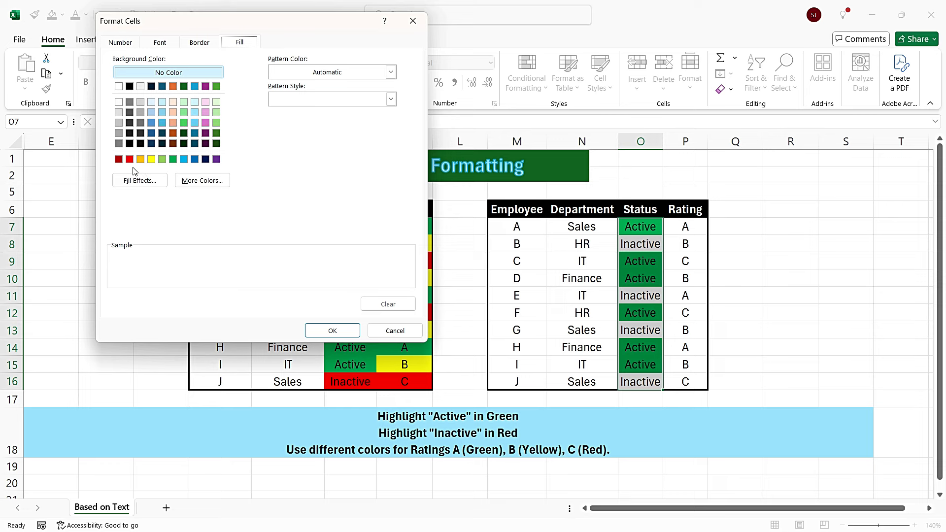
{"action": "left_click", "coordinate": [129, 159]}
{"action": "left_click", "coordinate": [332, 331]}
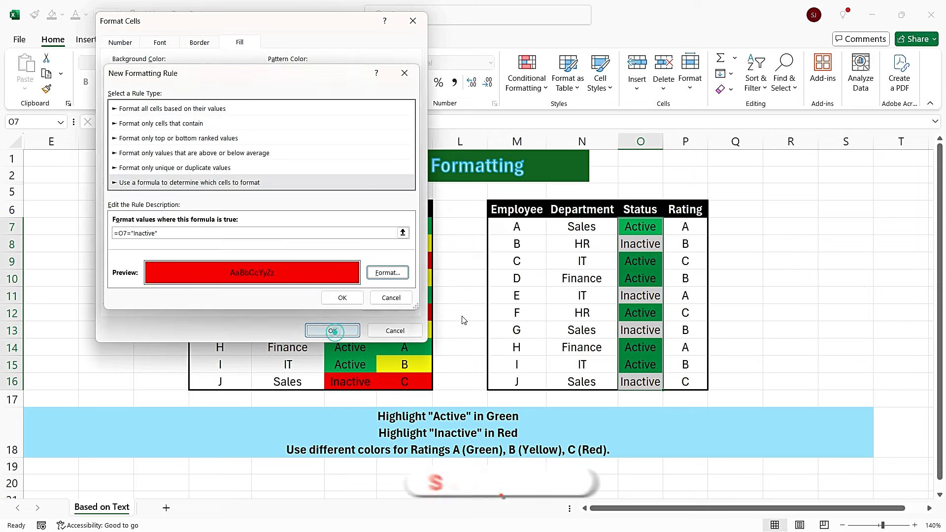
{"action": "left_click", "coordinate": [343, 297]}
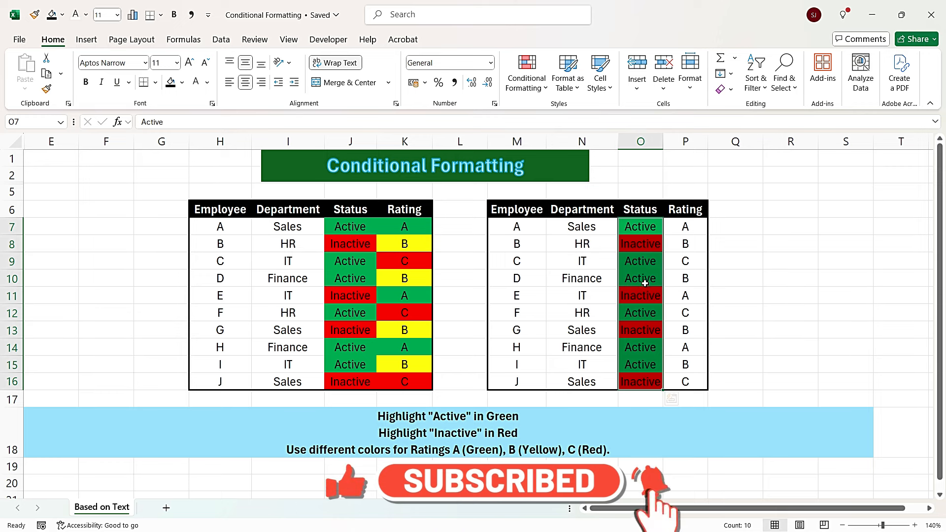
Start a formula-based conditional formatting rule for the Rating values in P7:P16
{"action": "left_click", "coordinate": [690, 227]}
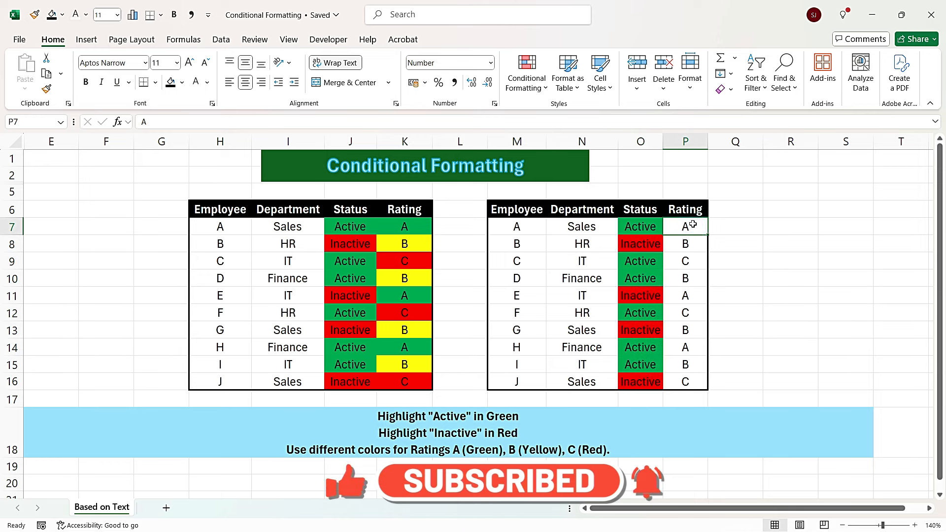
{"action": "left_click_drag", "start_coordinate": [693, 224], "coordinate": [694, 382]}
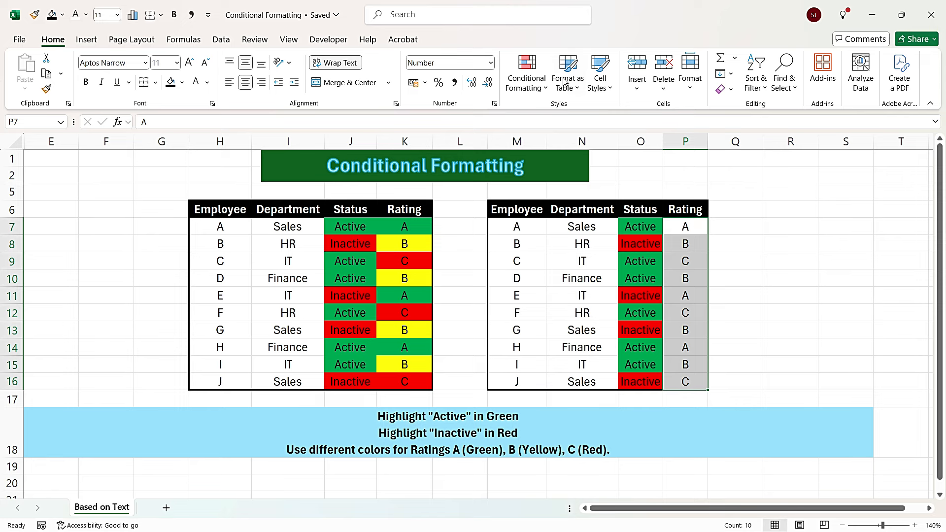
{"action": "left_click", "coordinate": [543, 86]}
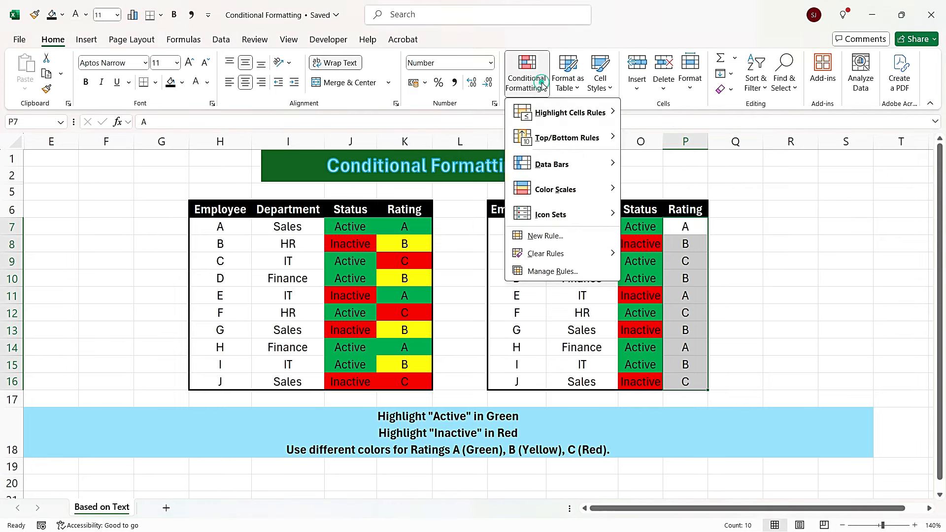
{"action": "left_click", "coordinate": [571, 233]}
{"action": "left_click", "coordinate": [154, 161]}
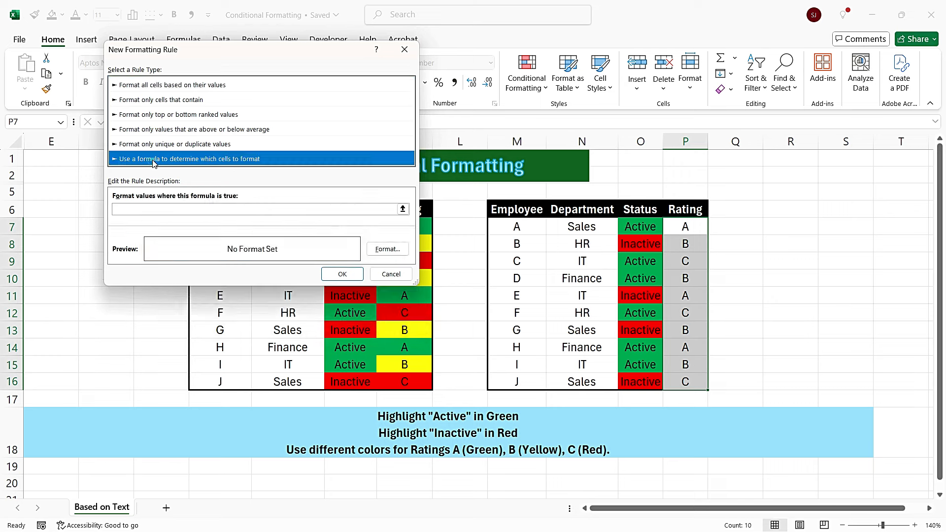
Enter the condition =P7="A" with a relative reference to P7 as the Rating rule's formula
{"action": "left_click", "coordinate": [153, 209]}
{"action": "left_click", "coordinate": [153, 209]}
{"action": "type", "text": "="}
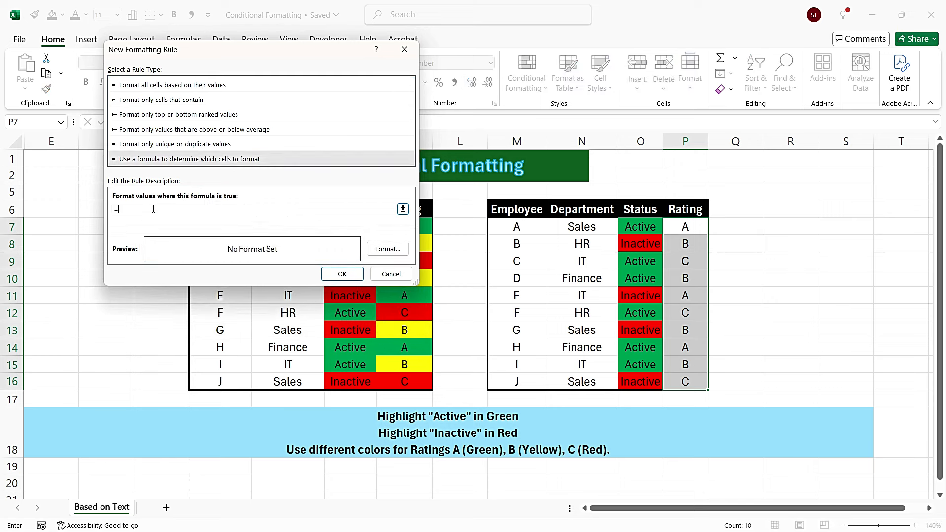
{"action": "left_click", "coordinate": [683, 226]}
{"action": "key", "text": "F4"}
{"action": "key", "text": "F4"}
{"action": "key", "text": "F4"}
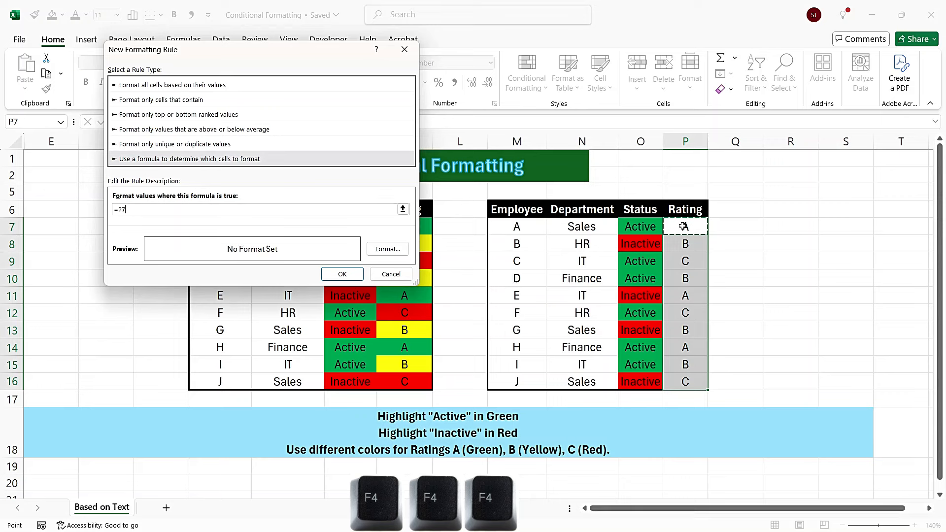
{"action": "type", "text": "=\"A"}
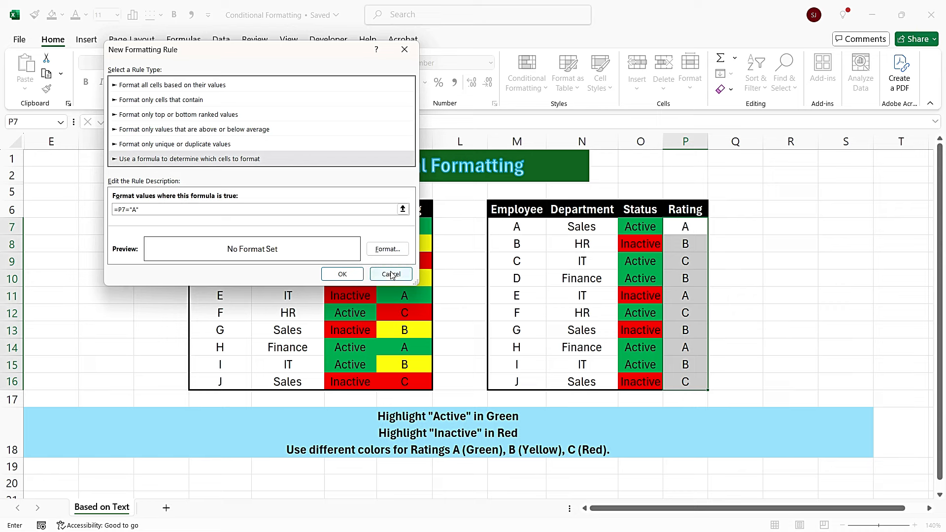
Give the A-rating rule a green fill and apply it to P7:P16
{"action": "left_click", "coordinate": [388, 249]}
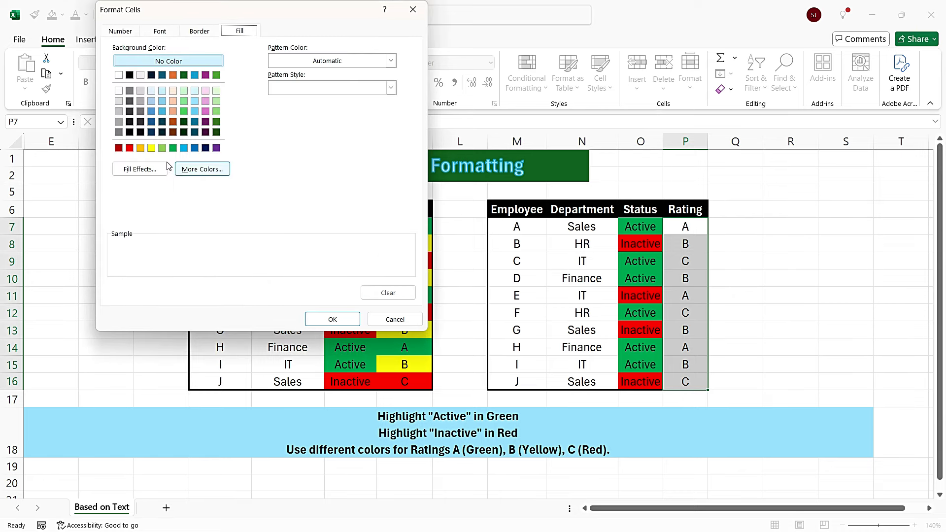
{"action": "left_click", "coordinate": [173, 148]}
{"action": "left_click", "coordinate": [328, 326]}
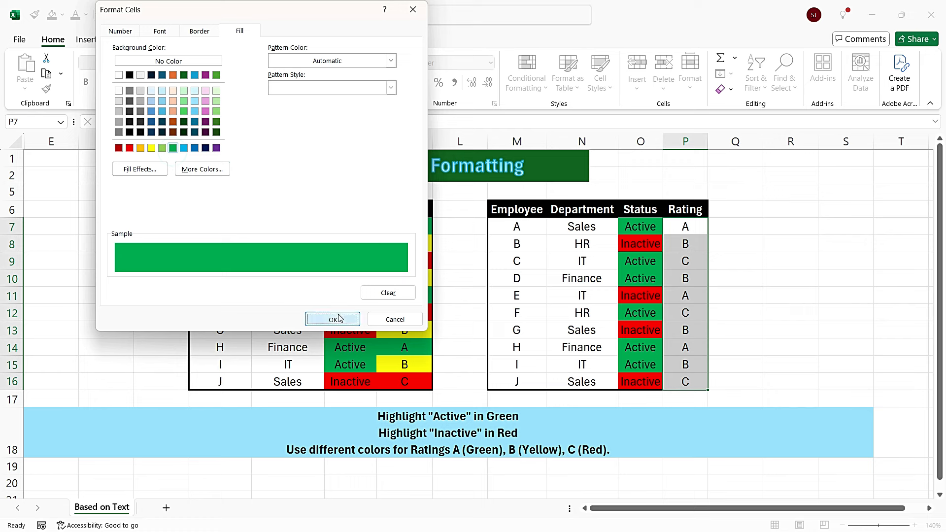
{"action": "left_click", "coordinate": [339, 271]}
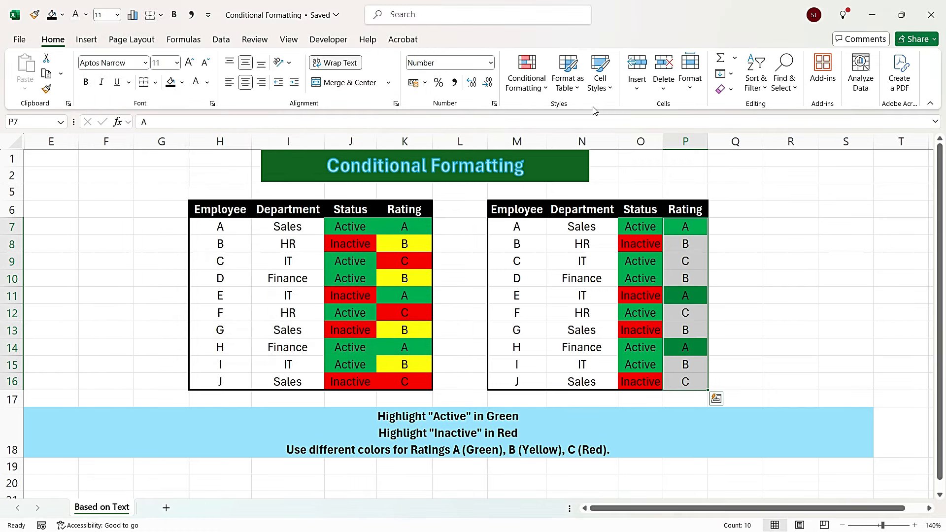
Start a second formula-based conditional formatting rule for the Rating values in P7:P16
{"action": "left_click", "coordinate": [513, 90]}
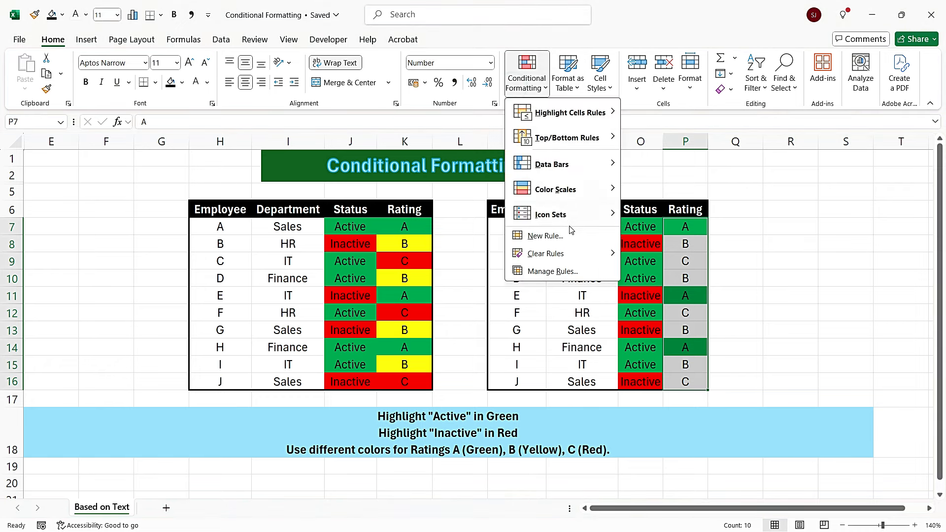
{"action": "left_click", "coordinate": [569, 235]}
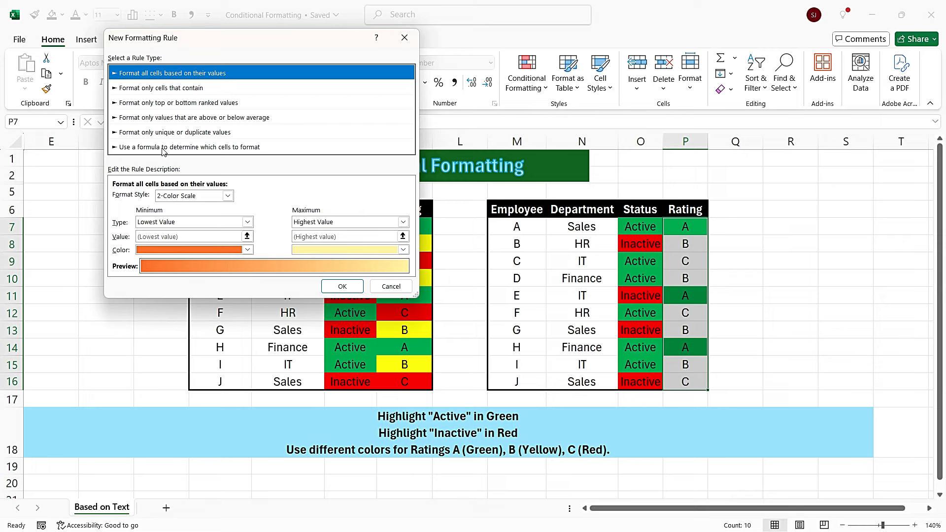
{"action": "left_click", "coordinate": [163, 147]}
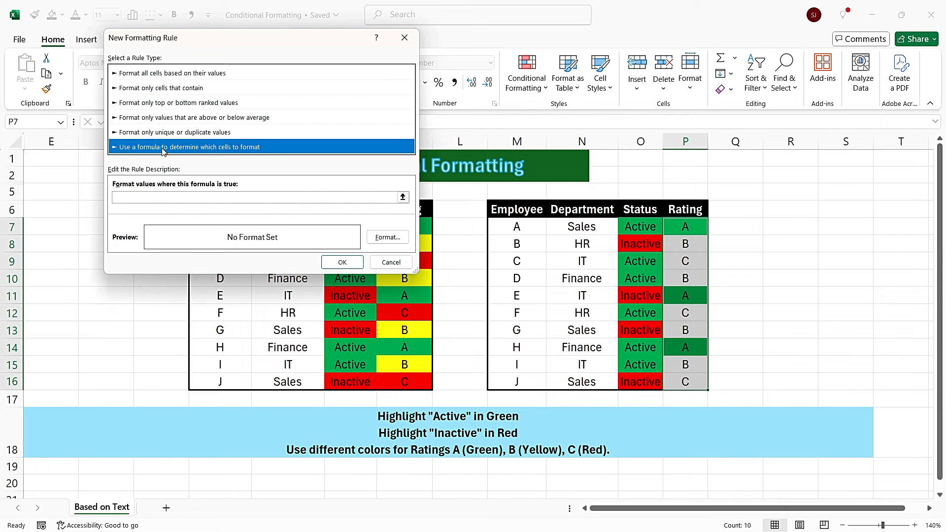
Enter the condition =P7="B" with a relative reference to P7 as the second Rating rule's formula
{"action": "left_click", "coordinate": [165, 196]}
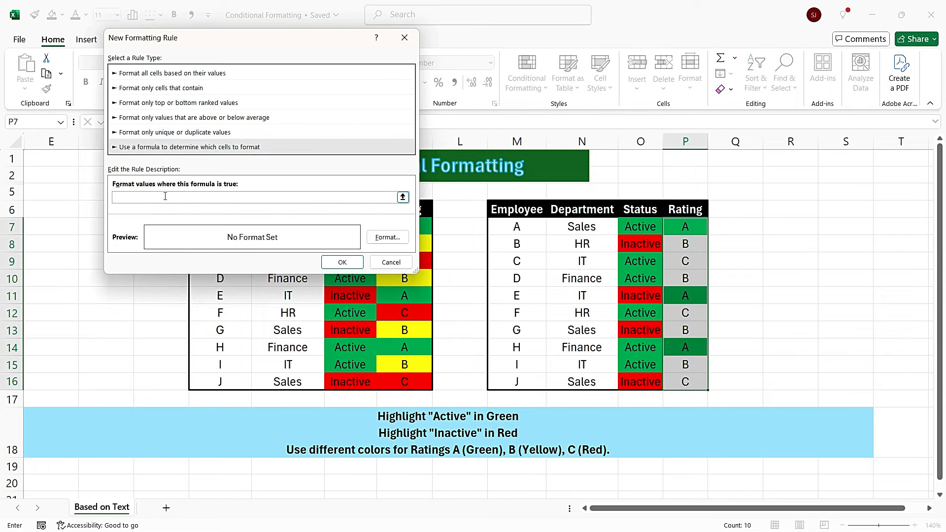
{"action": "type", "text": "="}
{"action": "left_click", "coordinate": [679, 227]}
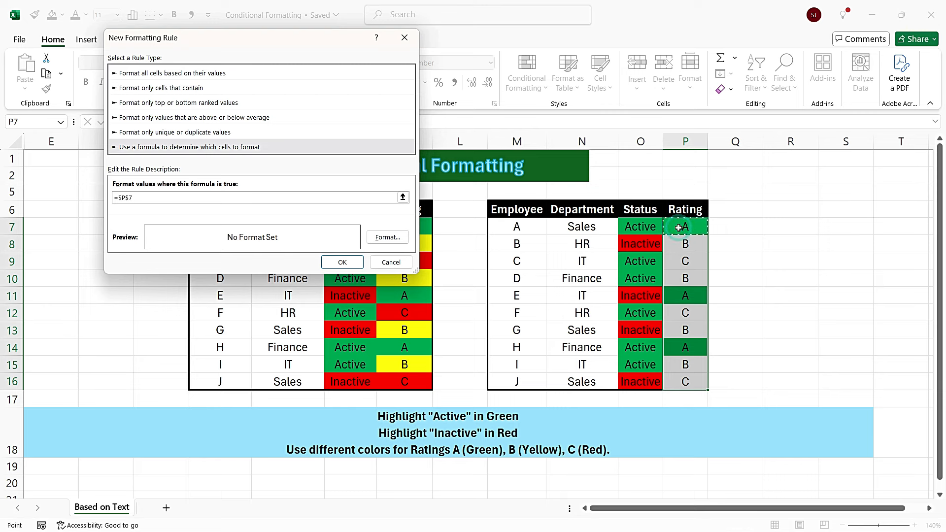
{"action": "key", "text": "F4"}
{"action": "key", "text": "F4"}
{"action": "key", "text": "F4"}
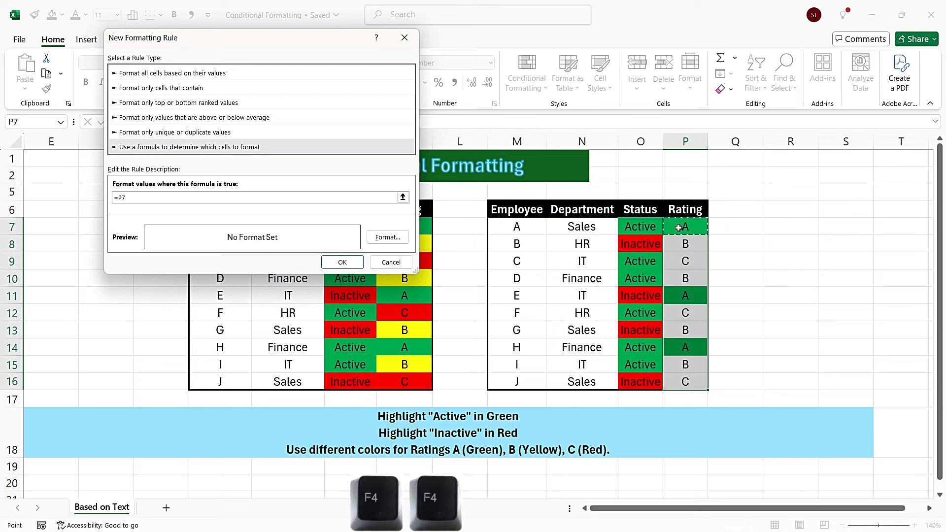
{"action": "type", "text": "=\"B"}
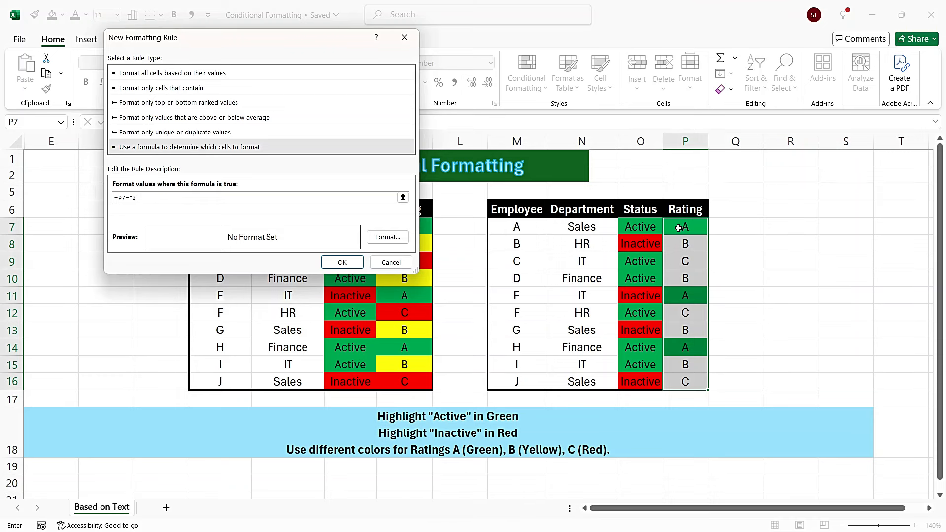
Give the B-rating rule a yellow fill and apply it to P7:P16
{"action": "left_click", "coordinate": [384, 238]}
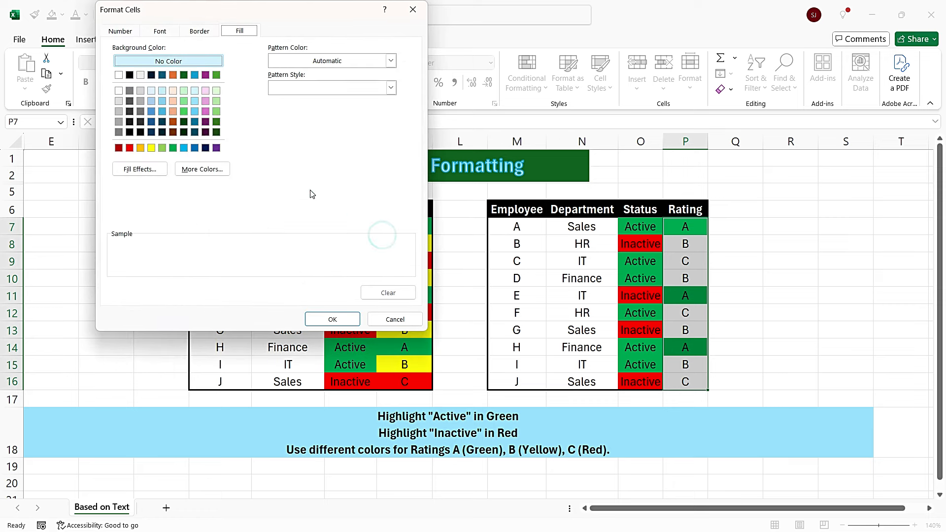
{"action": "left_click", "coordinate": [151, 148]}
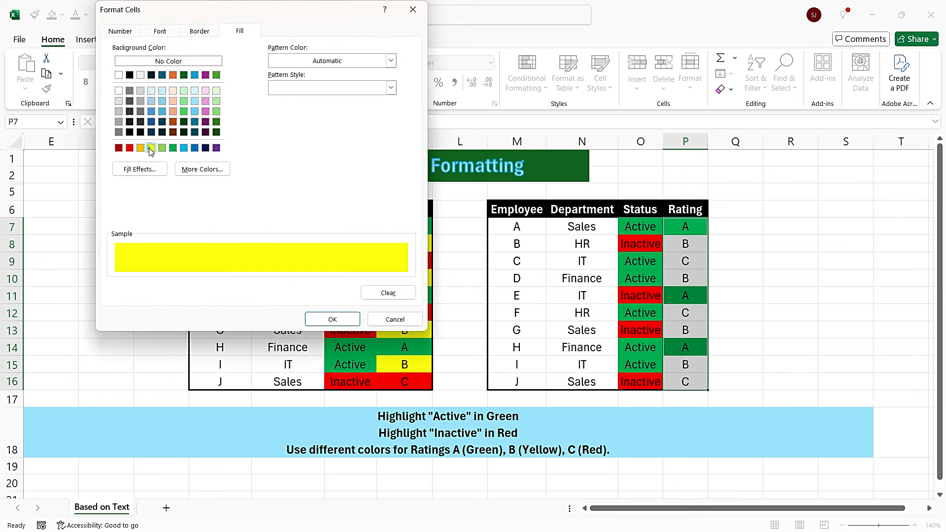
{"action": "left_click", "coordinate": [328, 319]}
{"action": "left_click", "coordinate": [348, 263]}
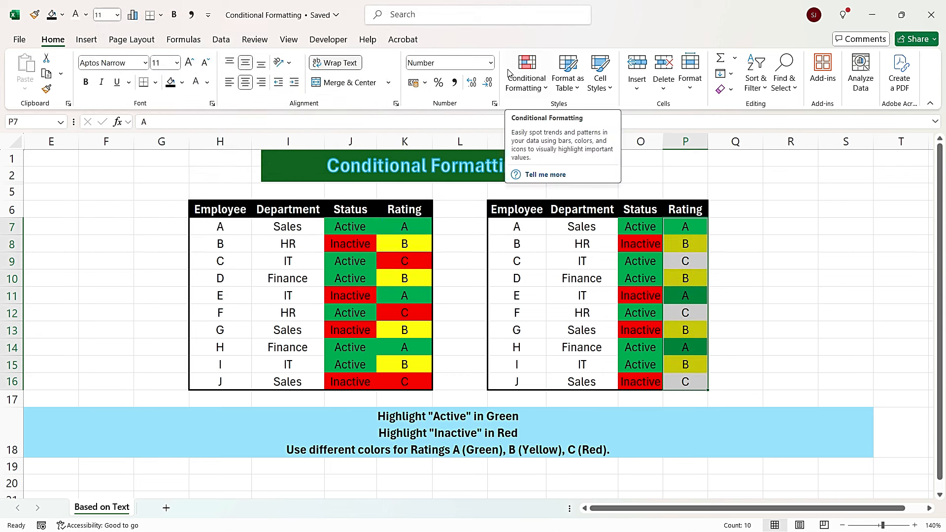
Create a third formula-based conditional formatting rule for P7:P16 with the condition =P7="C", using a relative reference to P7
{"action": "left_click", "coordinate": [517, 84]}
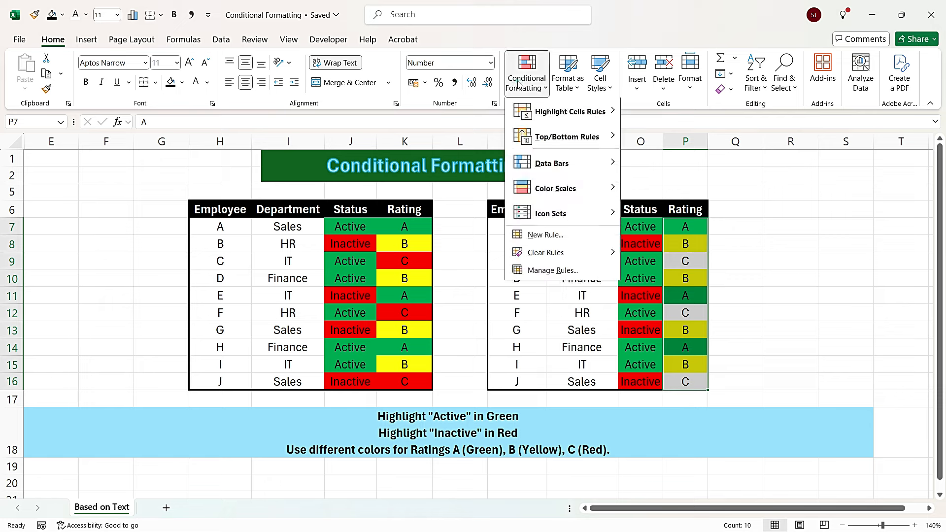
{"action": "left_click", "coordinate": [551, 233]}
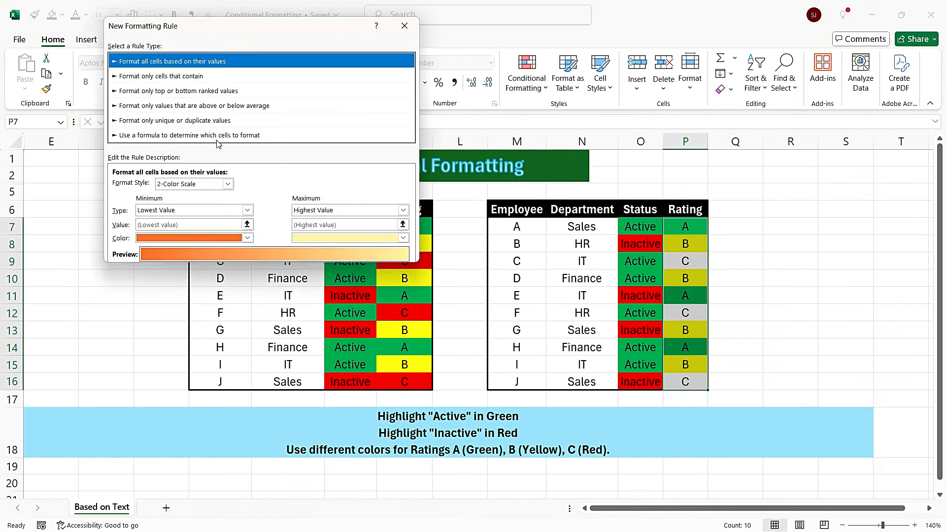
{"action": "left_click", "coordinate": [217, 136]}
{"action": "left_click", "coordinate": [187, 184]}
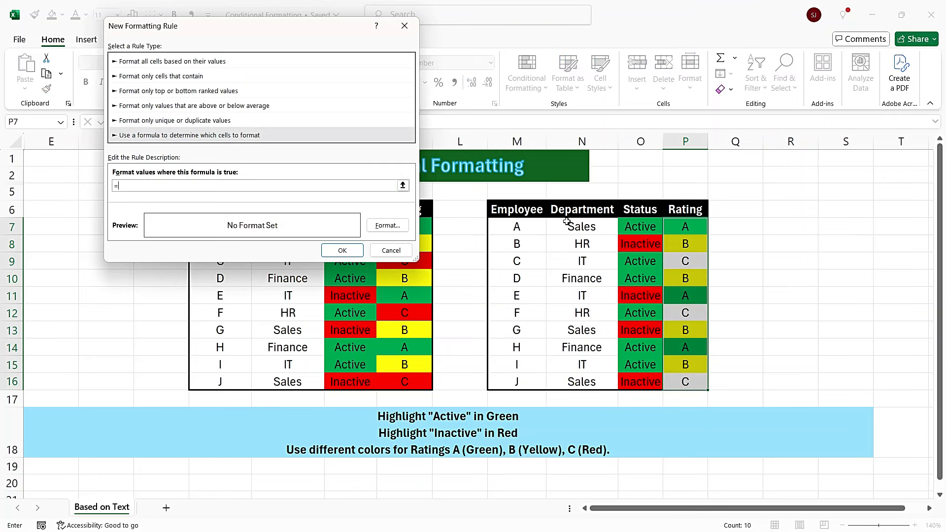
{"action": "type", "text": "="}
{"action": "left_click", "coordinate": [696, 224]}
{"action": "key", "text": "F4"}
{"action": "key", "text": "F4"}
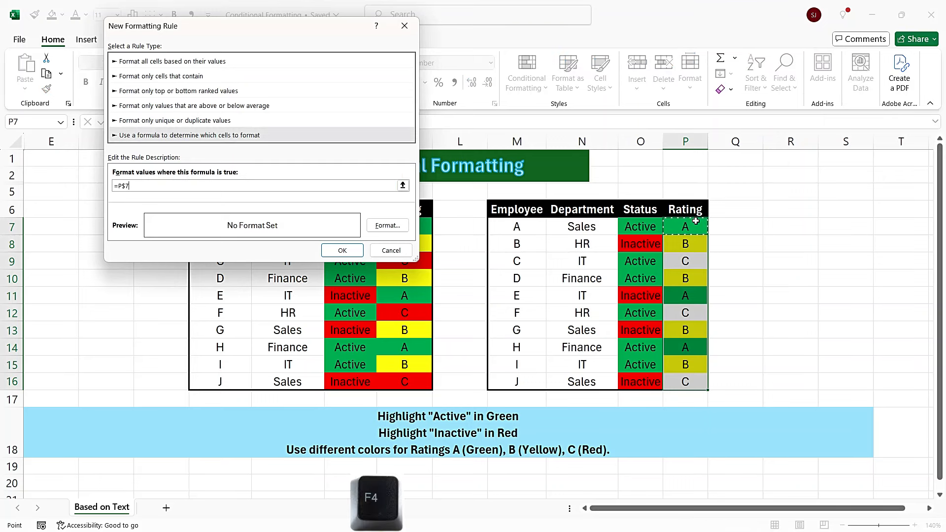
{"action": "key", "text": "F4"}
{"action": "type", "text": "=\"C"}
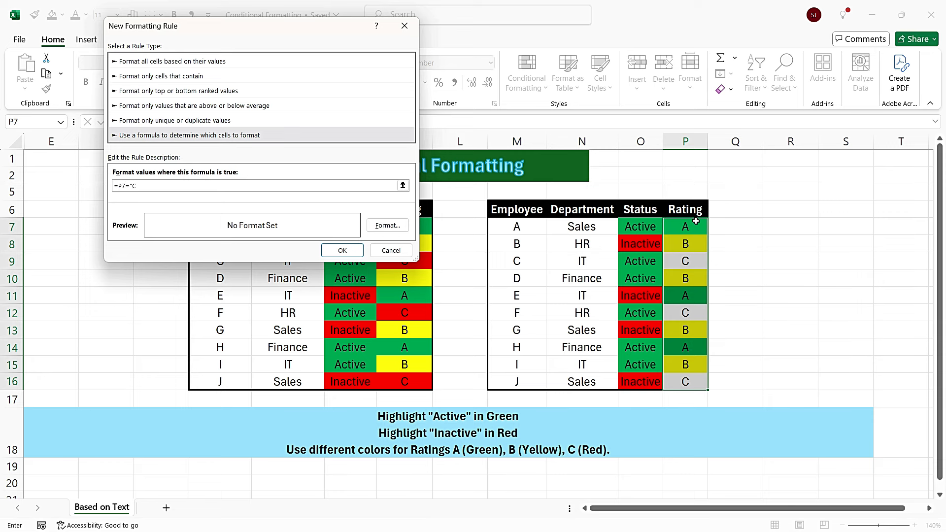
Give the C-rating rule a red fill and apply it to the Rating values in P7:P16
{"action": "left_click", "coordinate": [387, 225]}
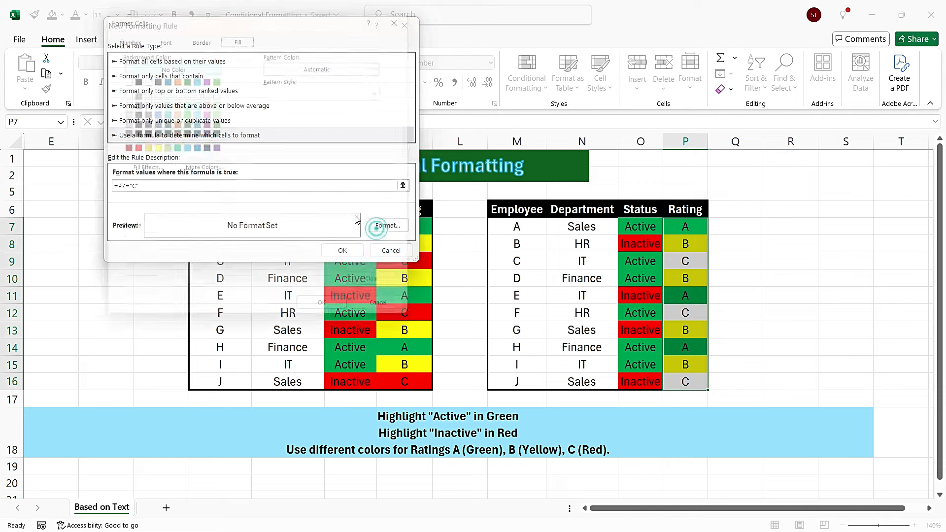
{"action": "left_click", "coordinate": [129, 148]}
{"action": "left_click", "coordinate": [329, 319]}
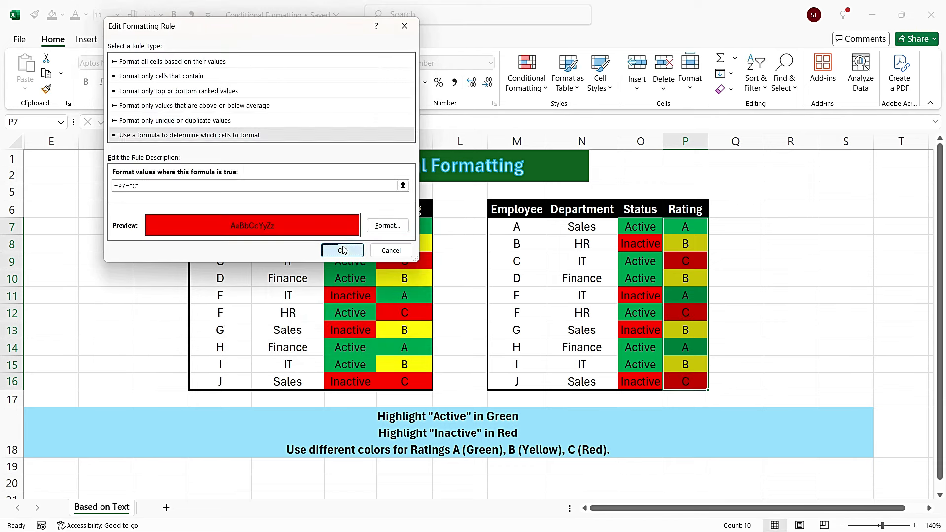
{"action": "left_click", "coordinate": [343, 250]}
{"action": "left_click", "coordinate": [389, 217]}
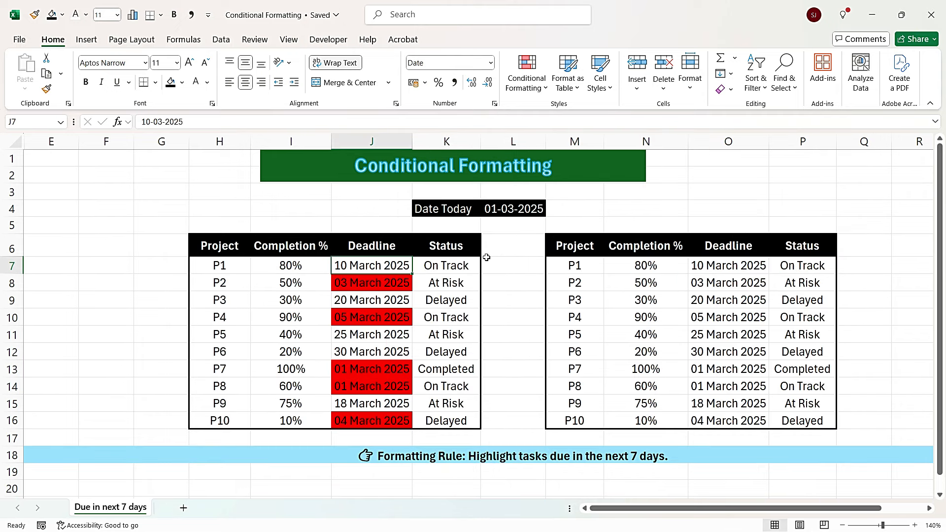
Start a formula-based conditional formatting rule for the second table's Deadline dates in O7:O16
{"action": "left_click_drag", "start_coordinate": [377, 267], "coordinate": [374, 421]}
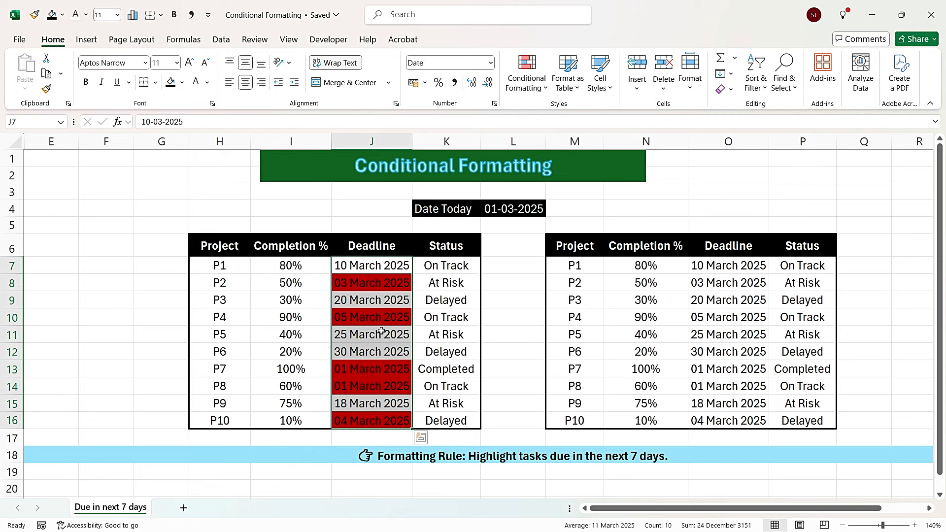
{"action": "left_click", "coordinate": [726, 265]}
{"action": "left_click_drag", "start_coordinate": [726, 295], "coordinate": [724, 421]}
{"action": "left_click", "coordinate": [536, 86]}
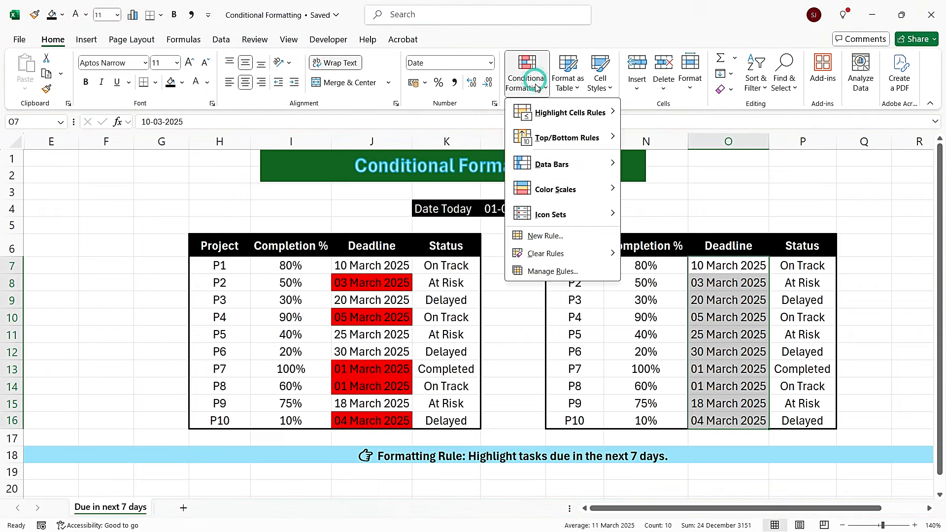
{"action": "left_click", "coordinate": [546, 236]}
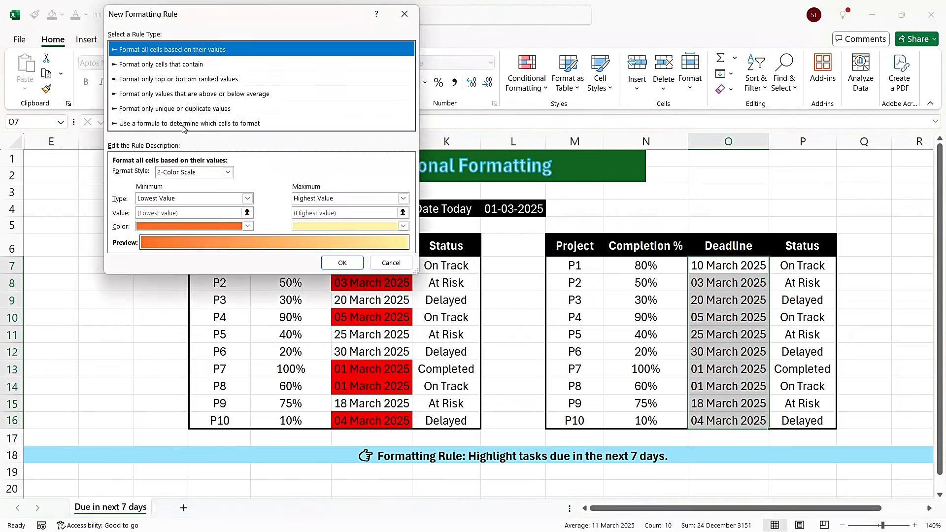
{"action": "left_click", "coordinate": [182, 124]}
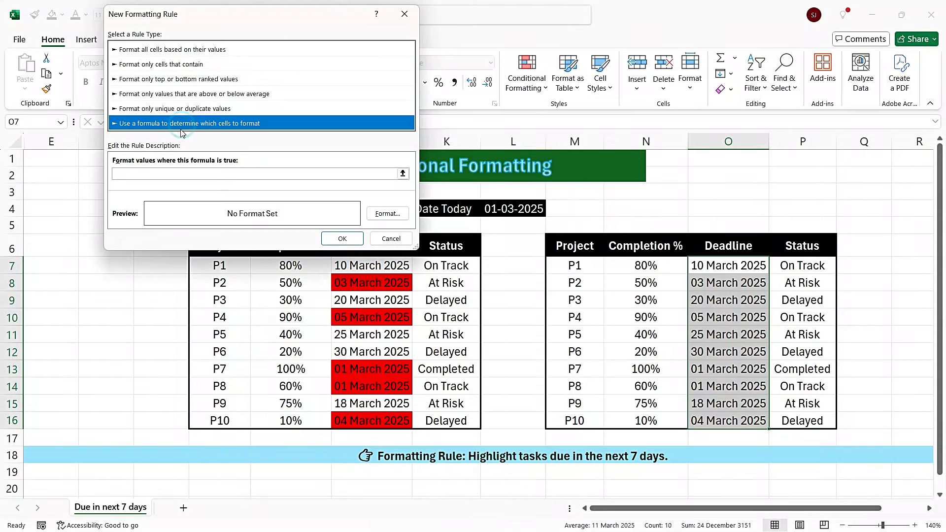
Enter the Deadline rule's condition =O7-$L$4<7, with a relative reference to O7 and an absolute reference to today's date in L4
{"action": "left_click", "coordinate": [169, 173]}
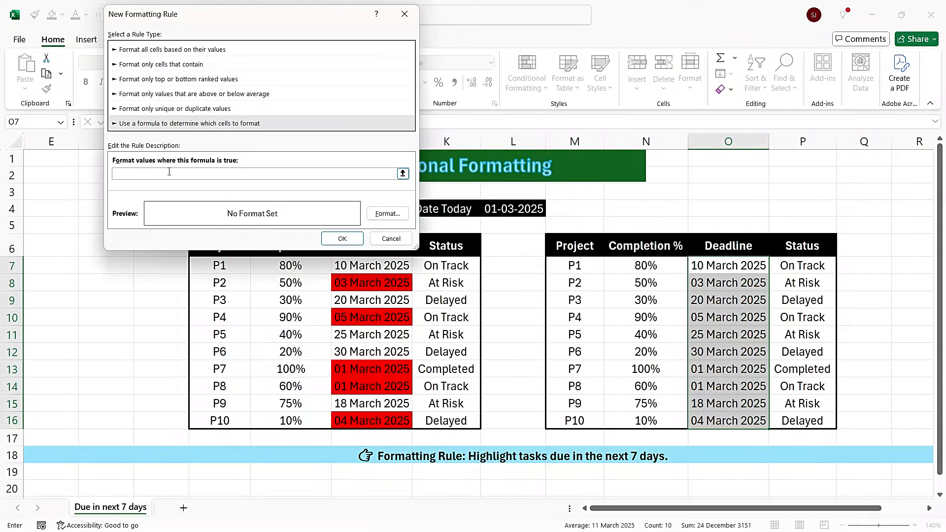
{"action": "left_click", "coordinate": [728, 267]}
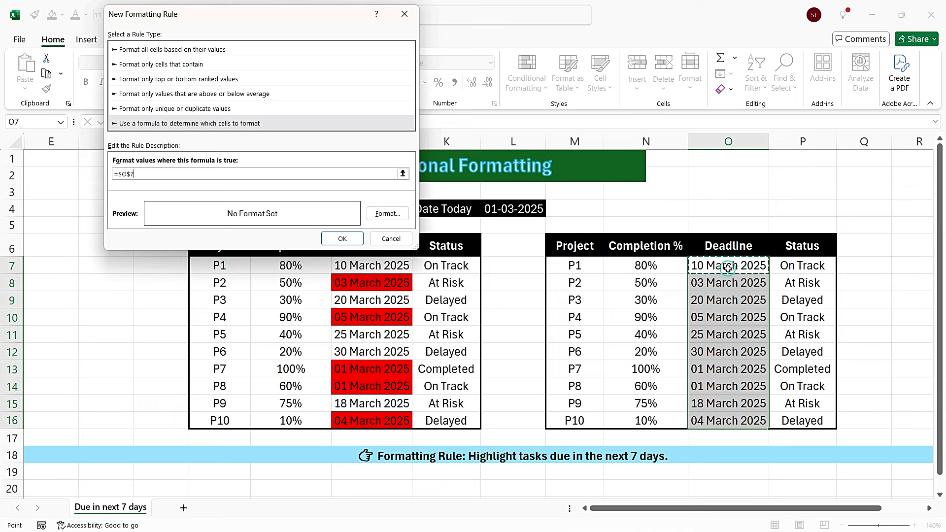
{"action": "key", "text": "F4"}
{"action": "key", "text": "F4"}
{"action": "key", "text": "F4"}
{"action": "type", "text": "-"}
{"action": "left_click", "coordinate": [514, 212]}
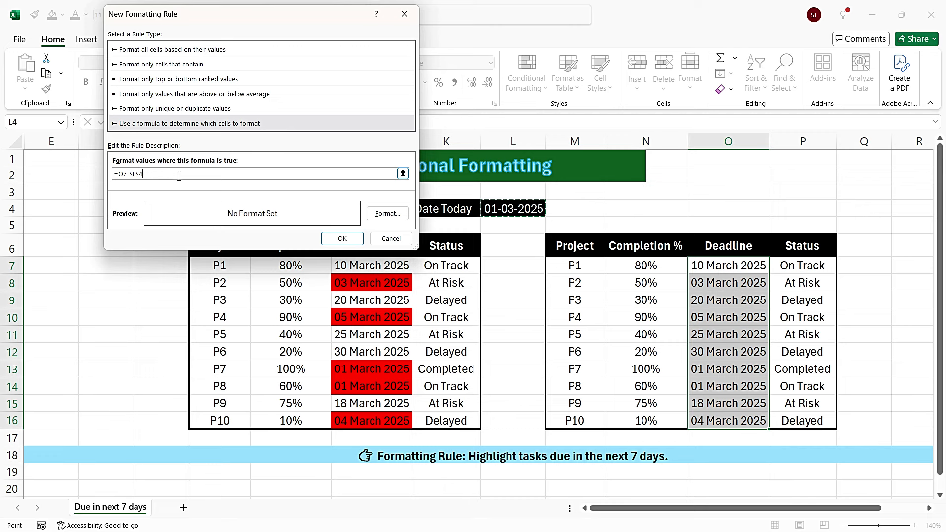
{"action": "type", "text": "<7"}
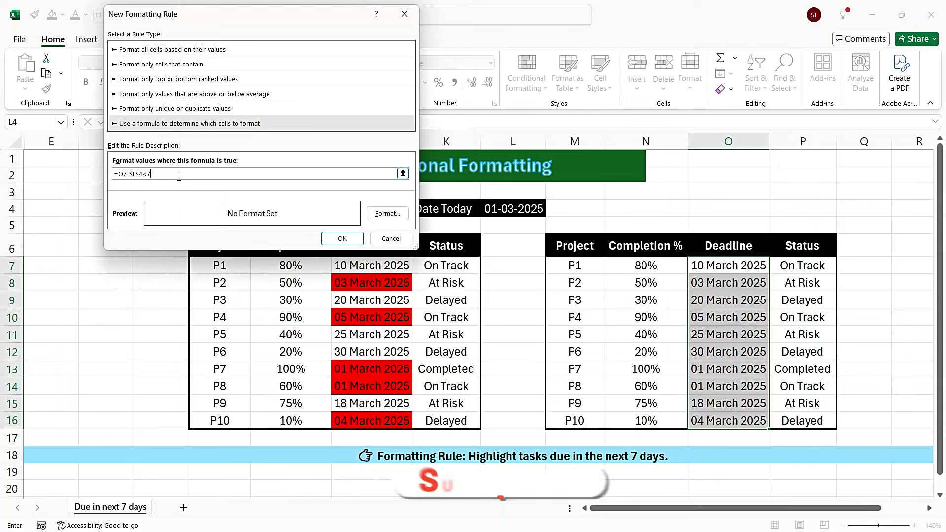
Give the due-in-7-days rule a red fill and apply it to O7:O16
{"action": "left_click", "coordinate": [382, 215]}
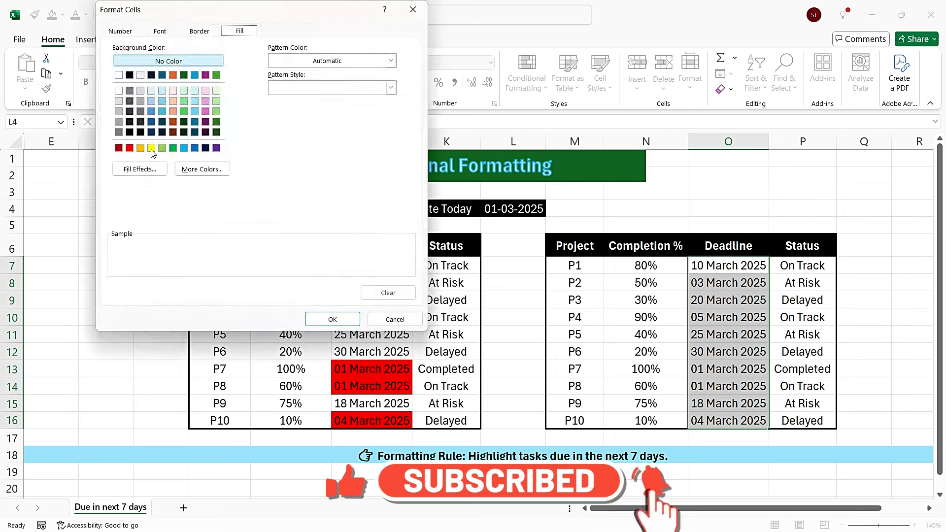
{"action": "left_click", "coordinate": [129, 147]}
{"action": "left_click", "coordinate": [333, 321]}
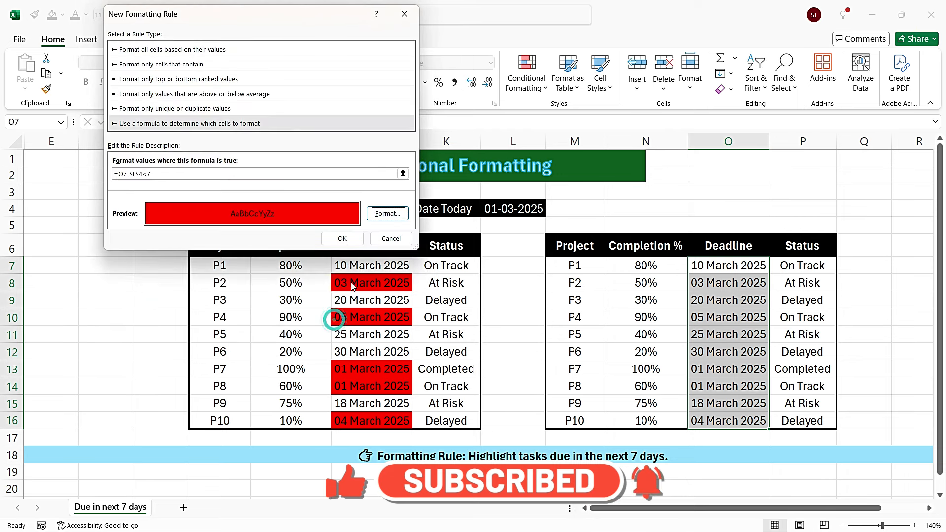
{"action": "left_click", "coordinate": [340, 238]}
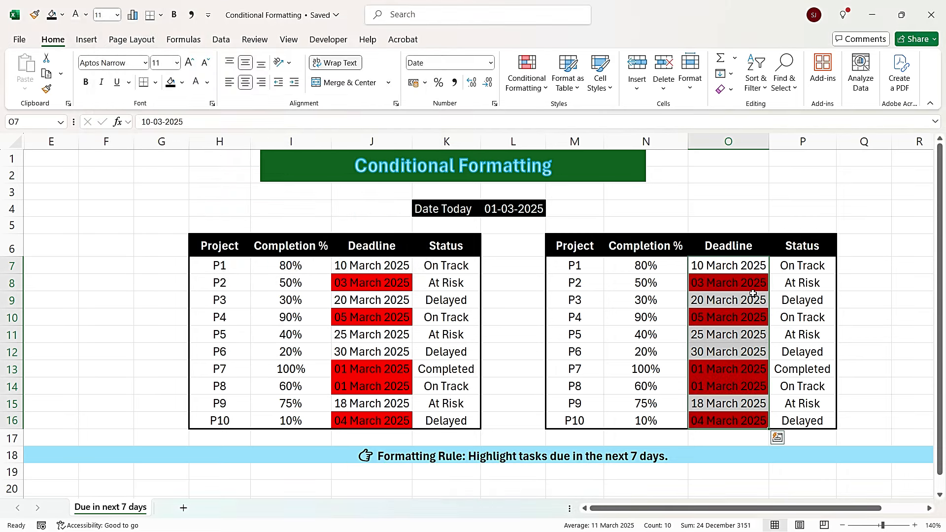